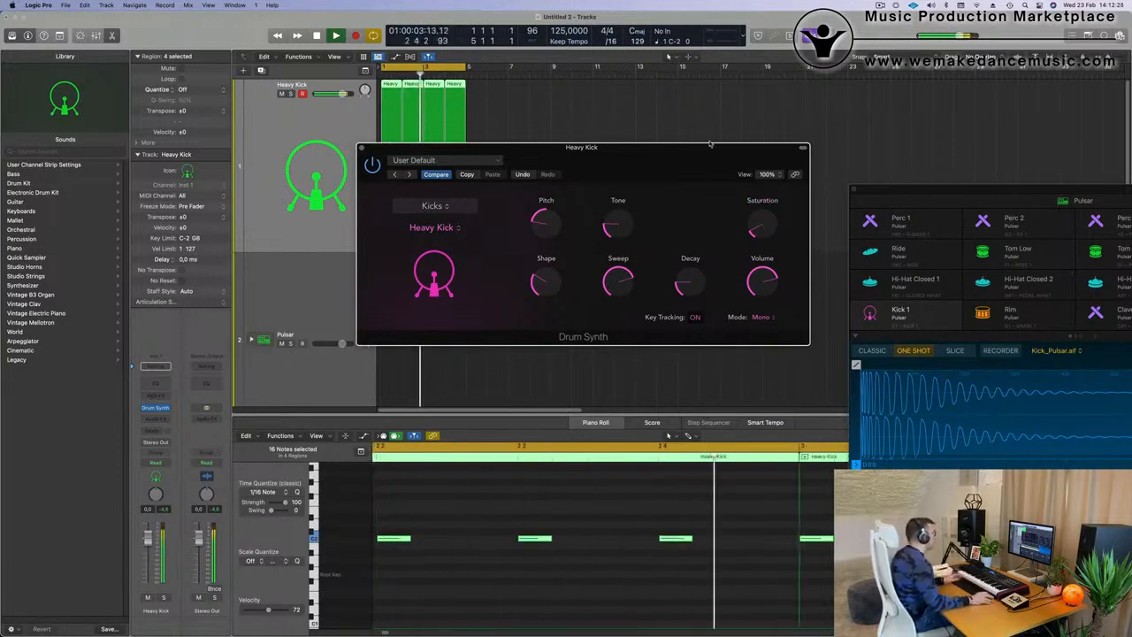
Set the Heavy Kick Drum Synth's Tone to about 15% and move the synth window clear of the tracks
{"action": "left_click_drag", "start_coordinate": [655, 160], "coordinate": [691, 159]}
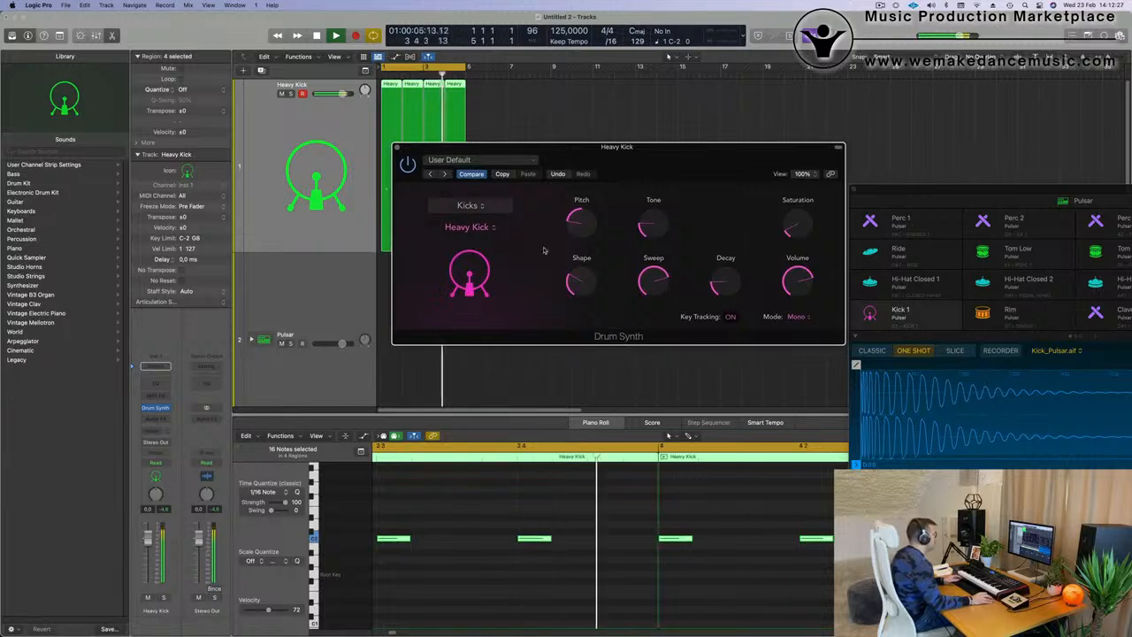
{"action": "mouse_move", "coordinate": [575, 288]}
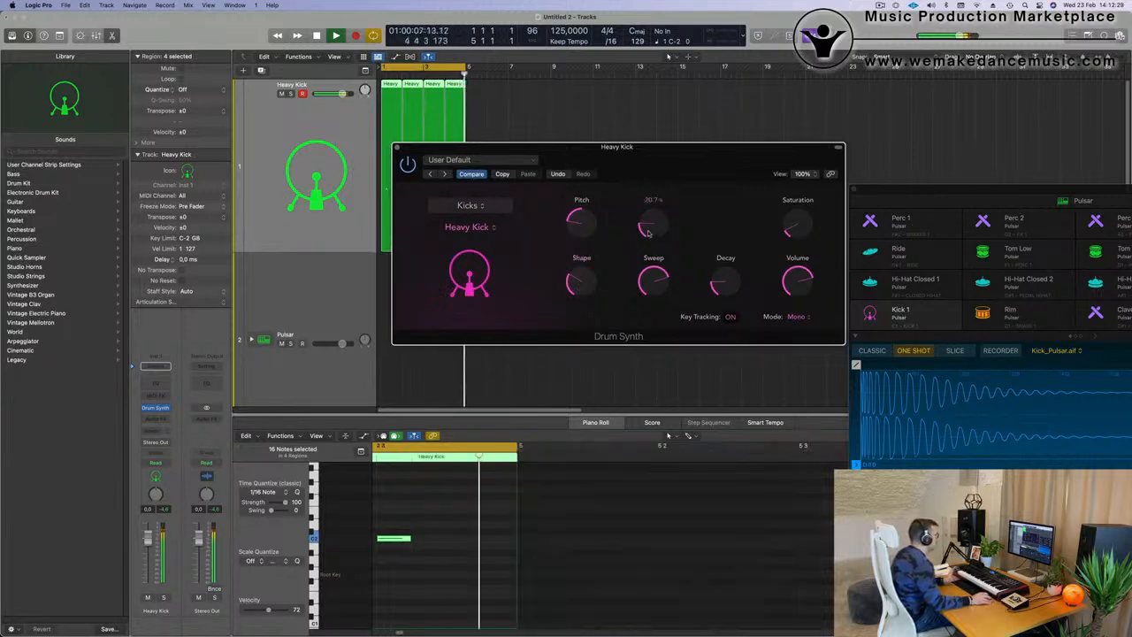
{"action": "mouse_move", "coordinate": [657, 219]}
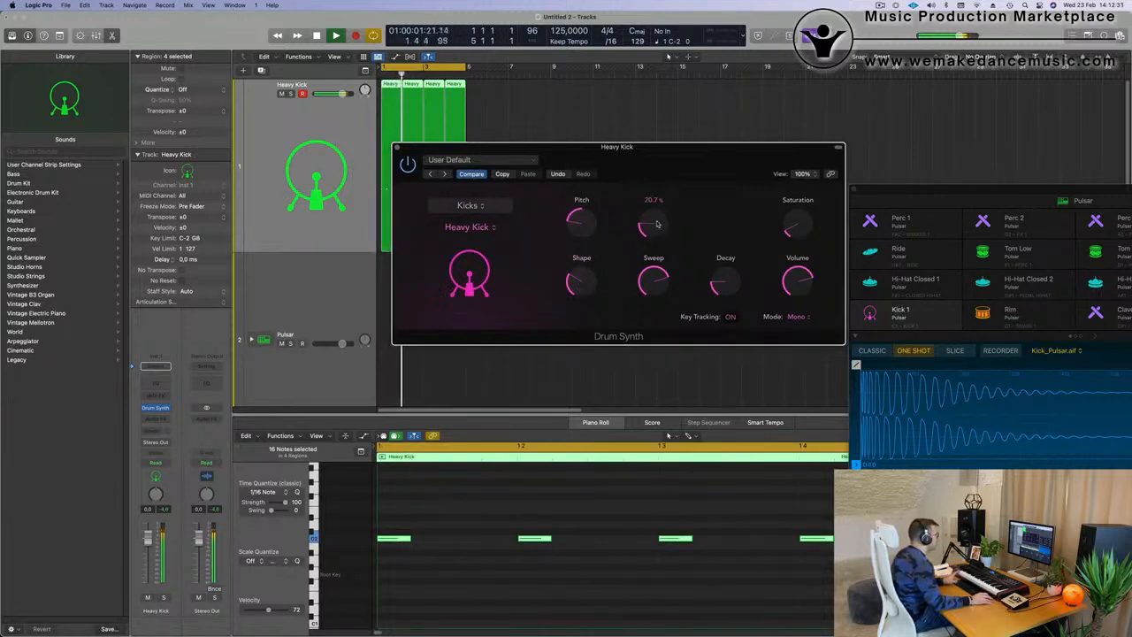
{"action": "left_click_drag", "start_coordinate": [657, 236], "coordinate": [660, 247]}
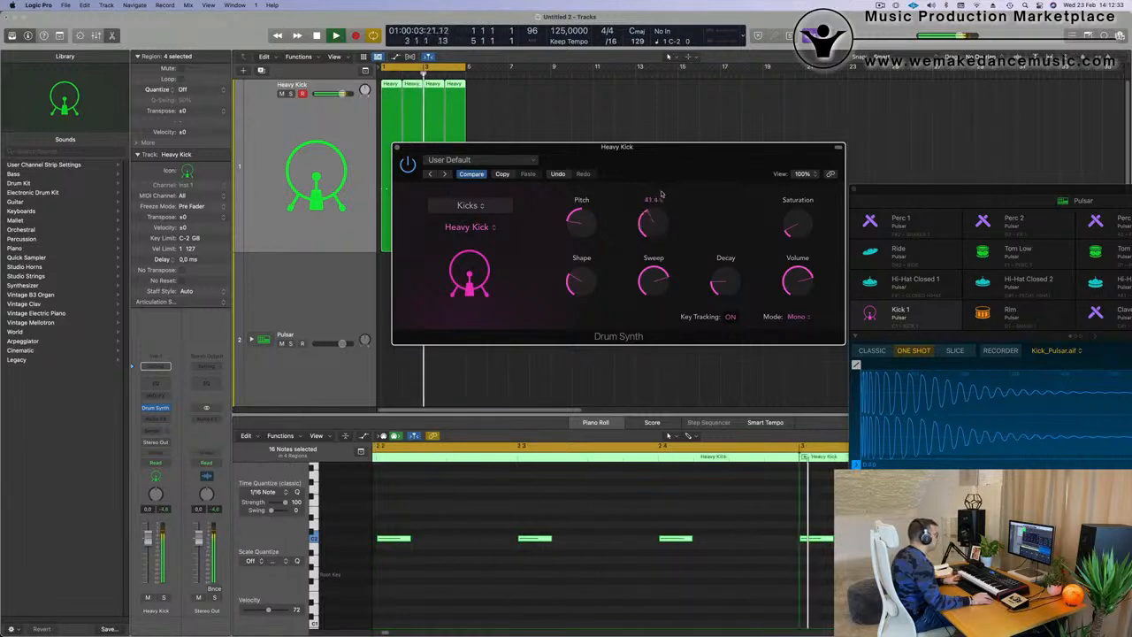
{"action": "left_click_drag", "start_coordinate": [668, 173], "coordinate": [669, 165]}
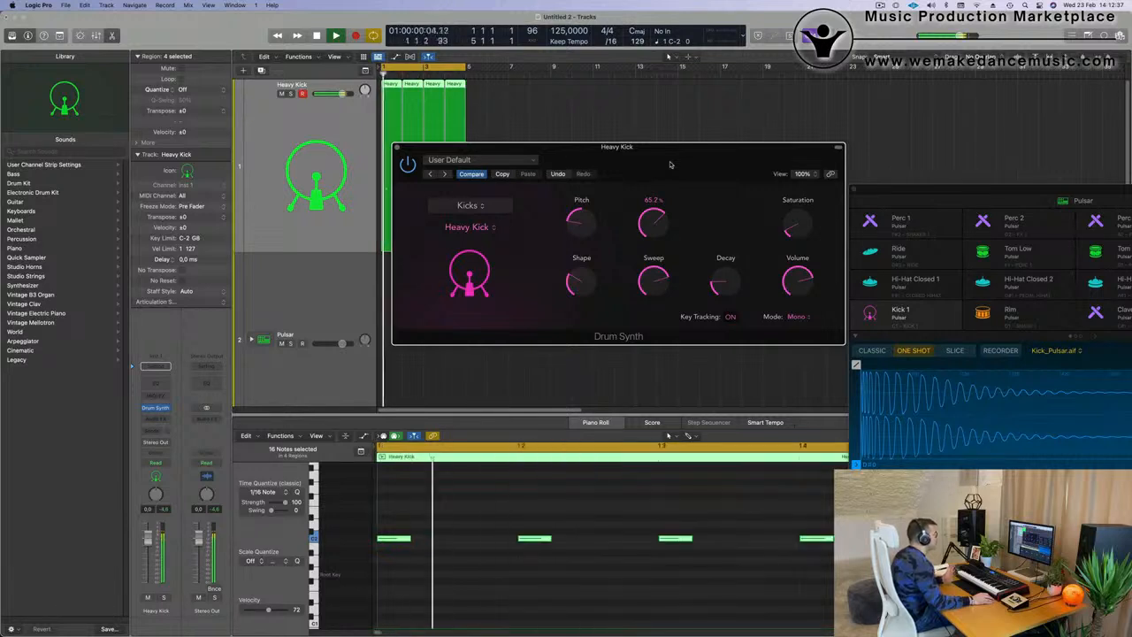
{"action": "left_click_drag", "start_coordinate": [669, 164], "coordinate": [670, 166]}
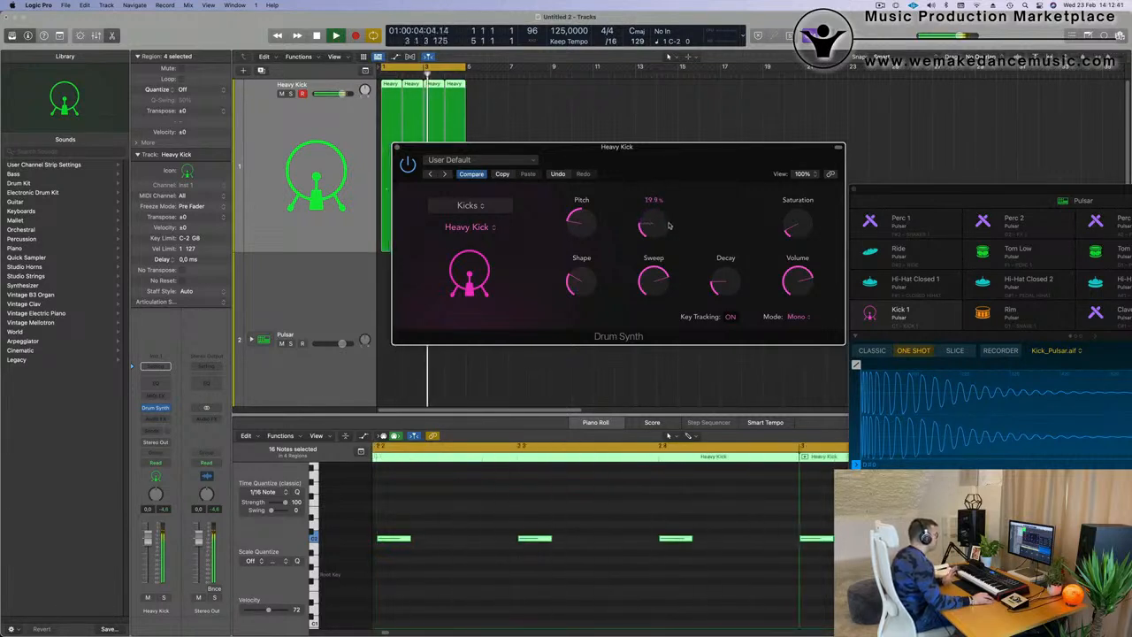
{"action": "left_click_drag", "start_coordinate": [669, 226], "coordinate": [668, 230]}
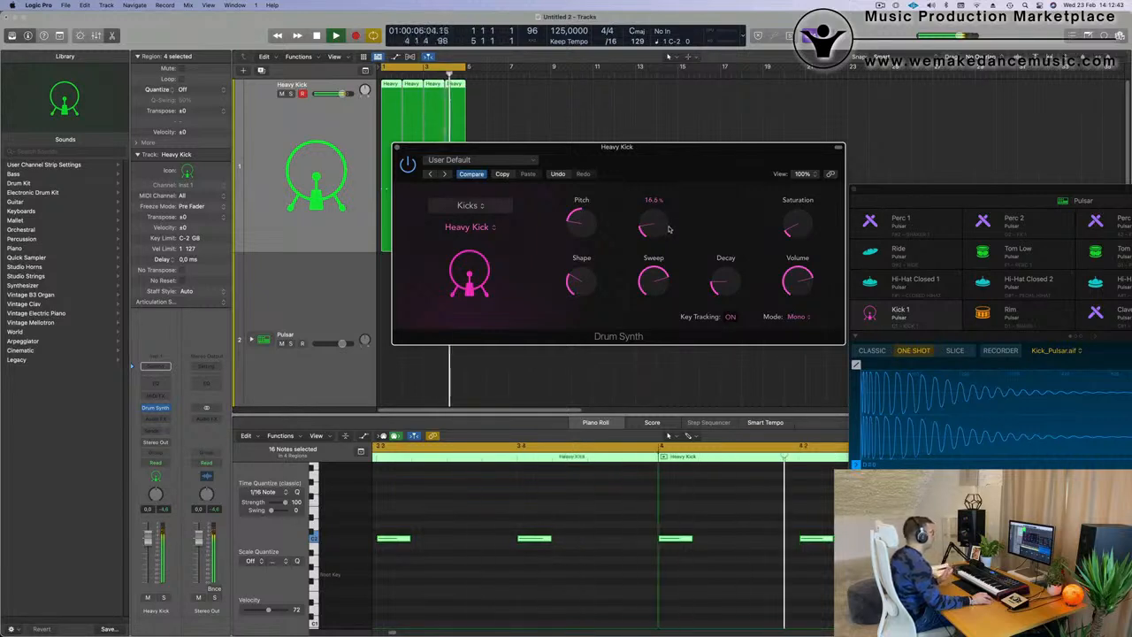
{"action": "left_click_drag", "start_coordinate": [686, 147], "coordinate": [1050, 131]}
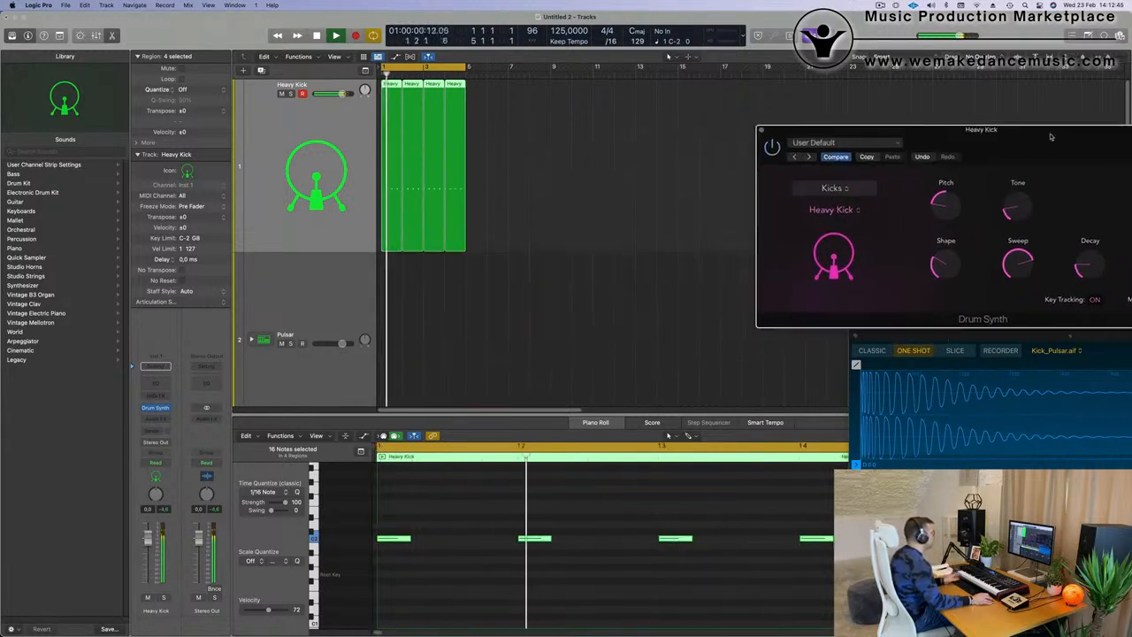
Insert a stereo Compressor on the Heavy Kick track
{"action": "left_click", "coordinate": [280, 182]}
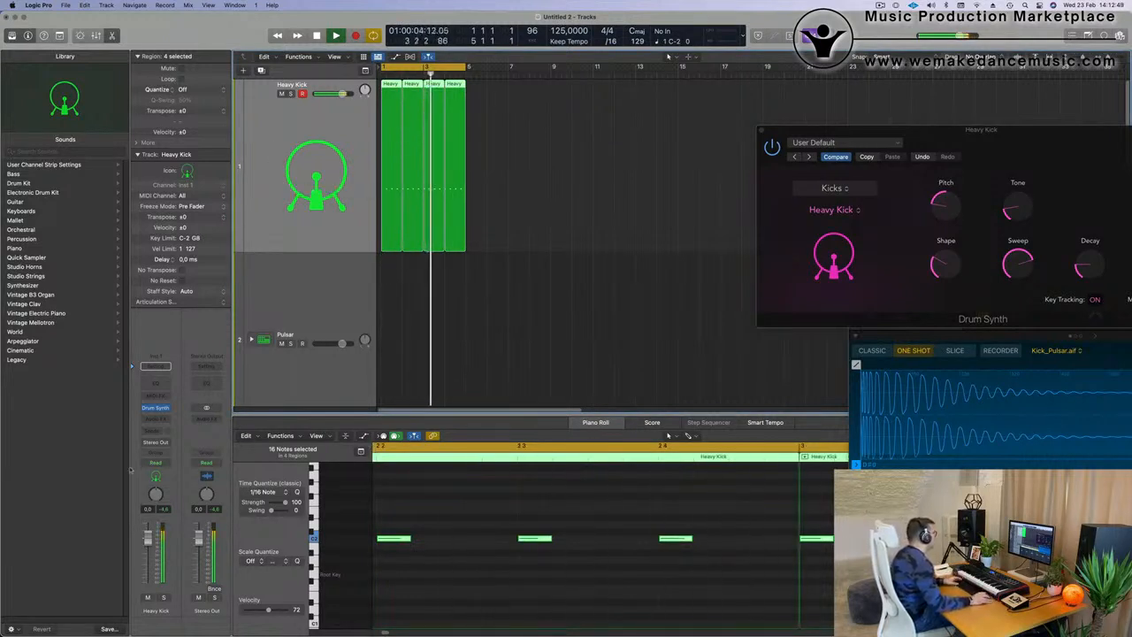
{"action": "left_click", "coordinate": [155, 418]}
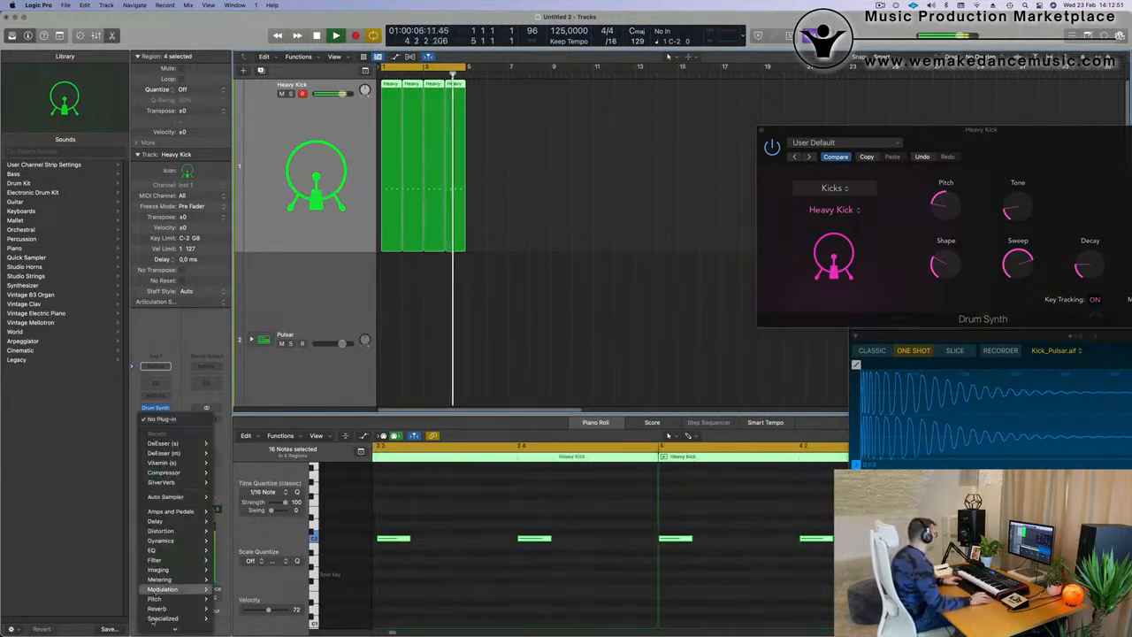
{"action": "mouse_move", "coordinate": [168, 540]}
{"action": "mouse_move", "coordinate": [239, 550]}
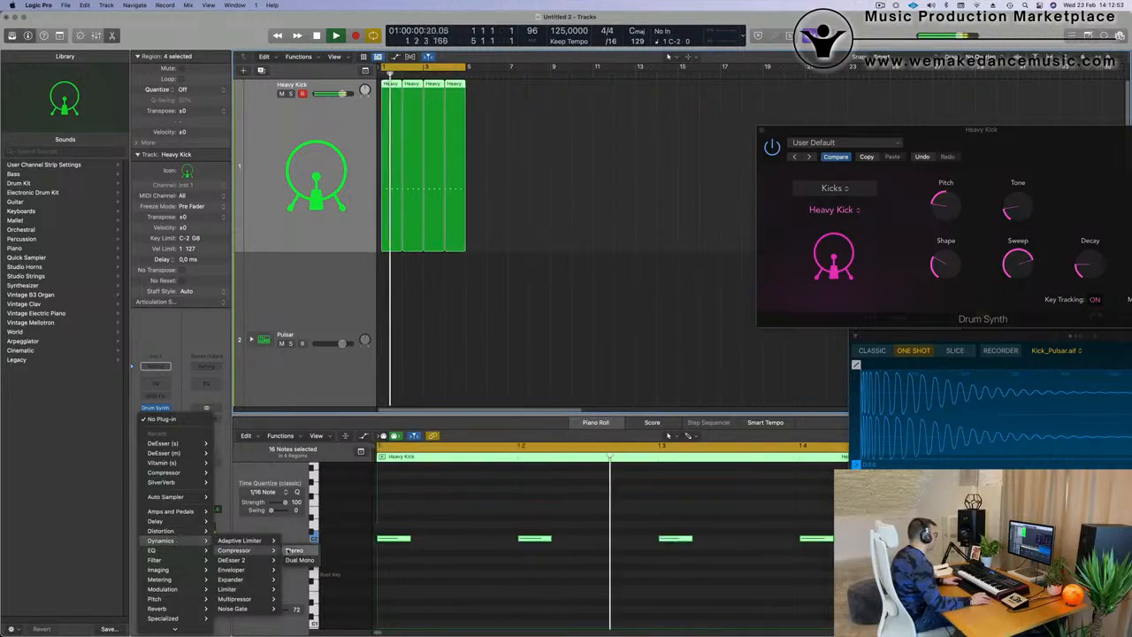
{"action": "left_click", "coordinate": [294, 550]}
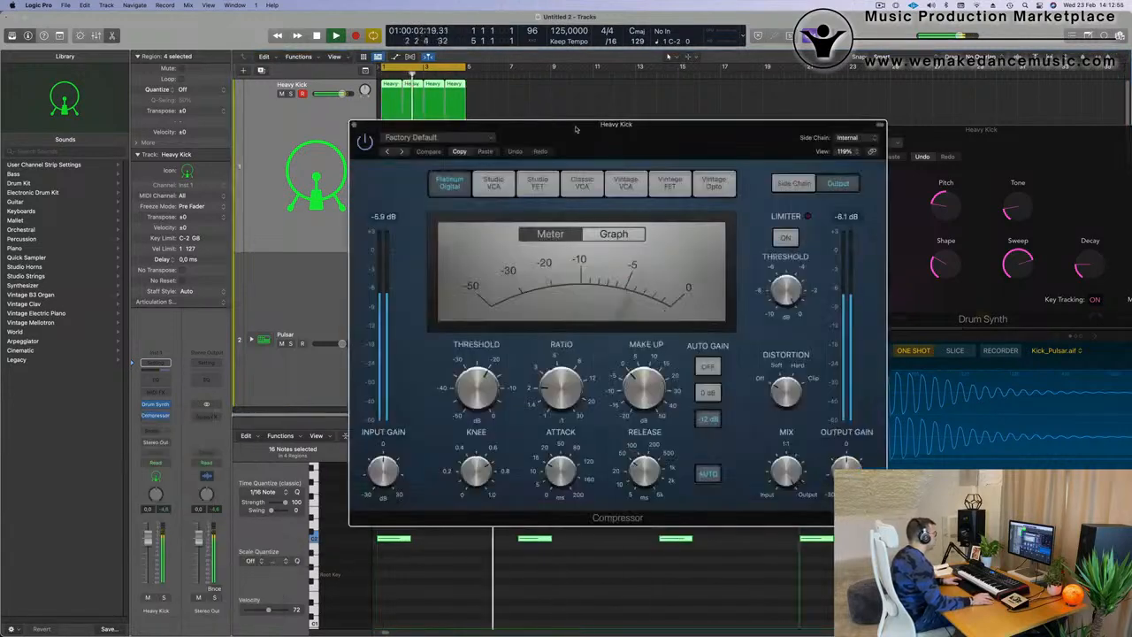
Switch the Heavy Kick Compressor to the Classic VCA model with its threshold at -14.0 dB
{"action": "left_click_drag", "start_coordinate": [566, 130], "coordinate": [518, 135]}
{"action": "left_click", "coordinate": [534, 191]}
{"action": "left_click_drag", "start_coordinate": [642, 147], "coordinate": [622, 147]}
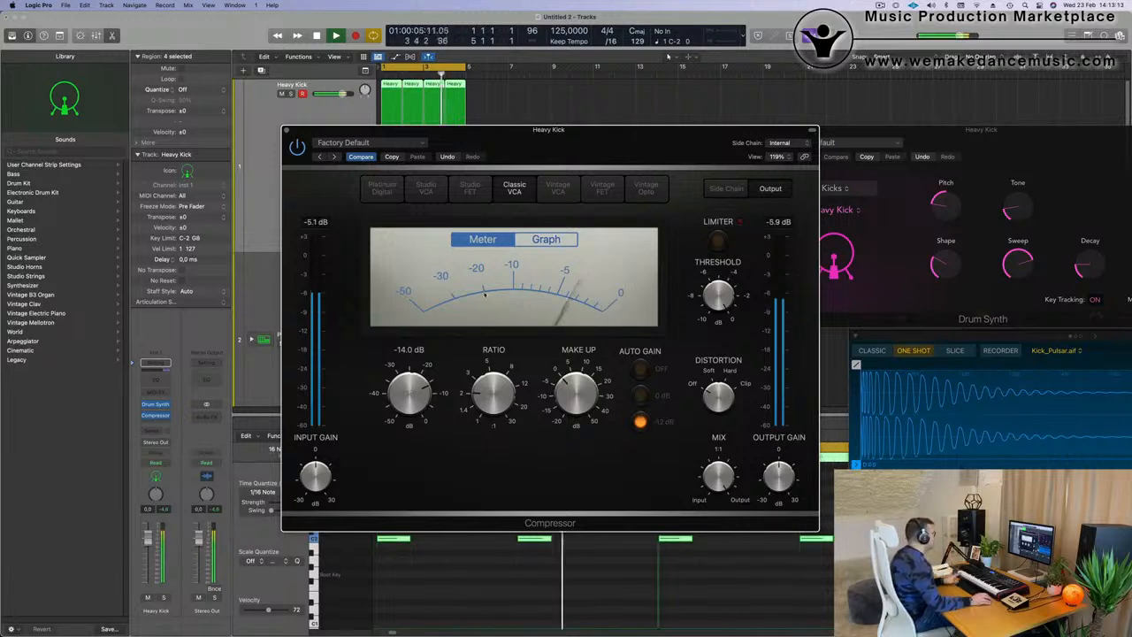
{"action": "left_click_drag", "start_coordinate": [579, 141], "coordinate": [703, 141]}
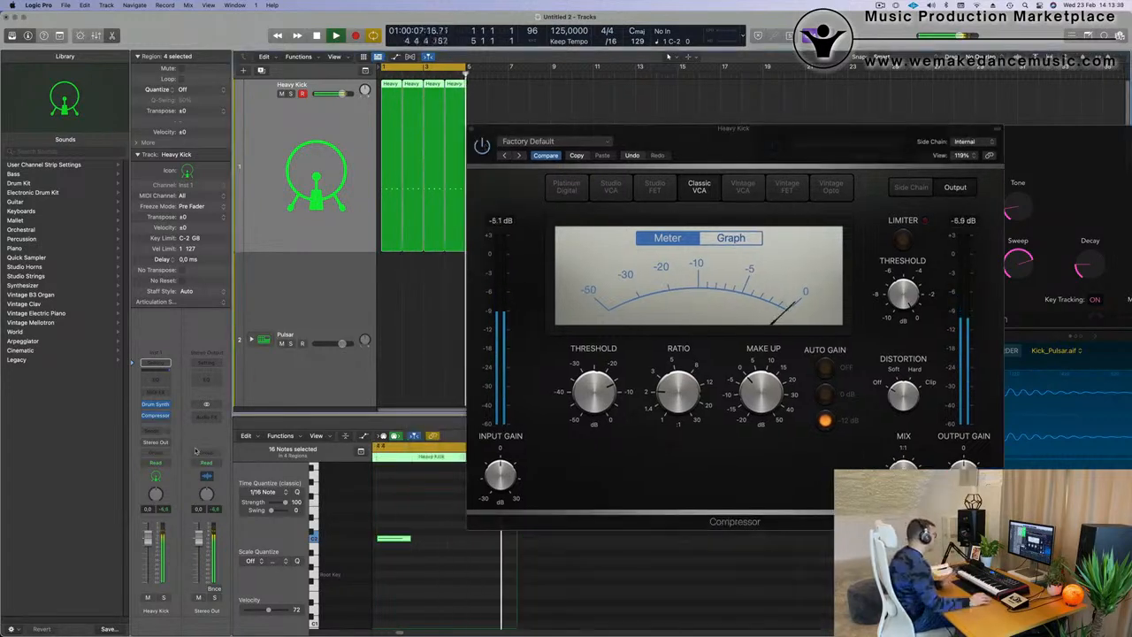
Lower the Heavy Kick track's volume fader to -4.1 dB, resetting its peak level reading, and stop playback
{"action": "left_click_drag", "start_coordinate": [149, 541], "coordinate": [148, 553]}
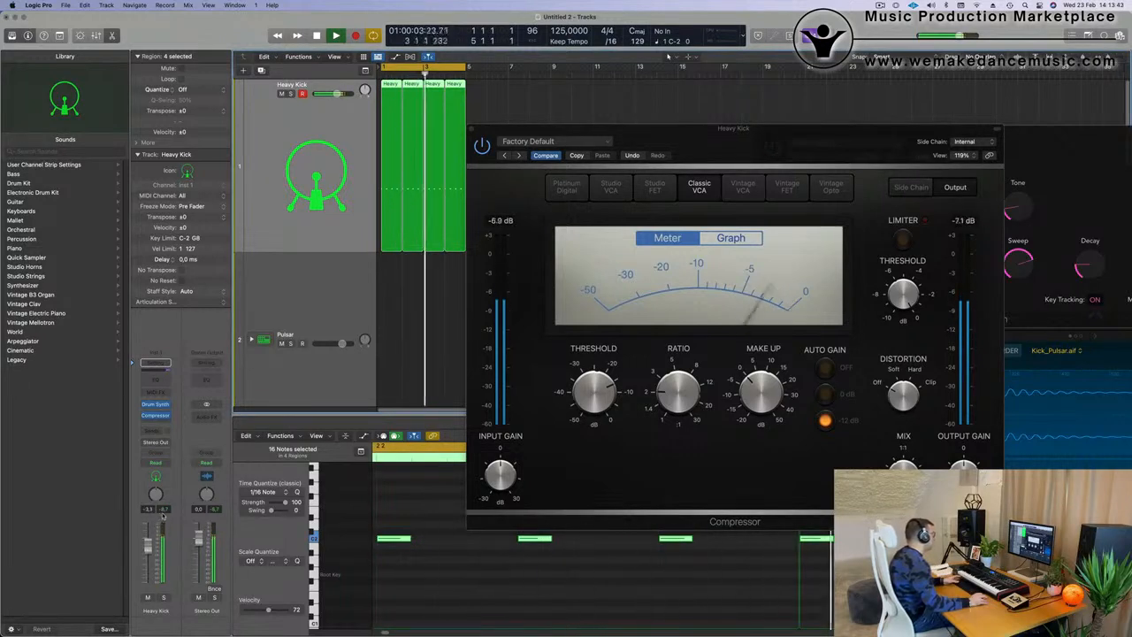
{"action": "left_click", "coordinate": [164, 511]}
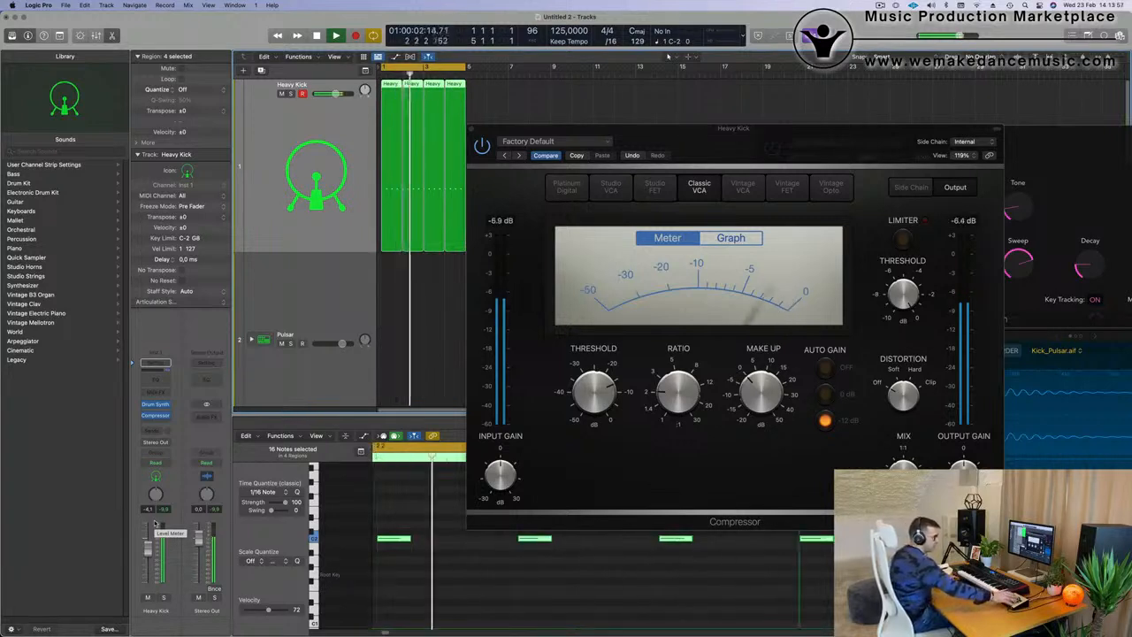
{"action": "key", "text": "space"}
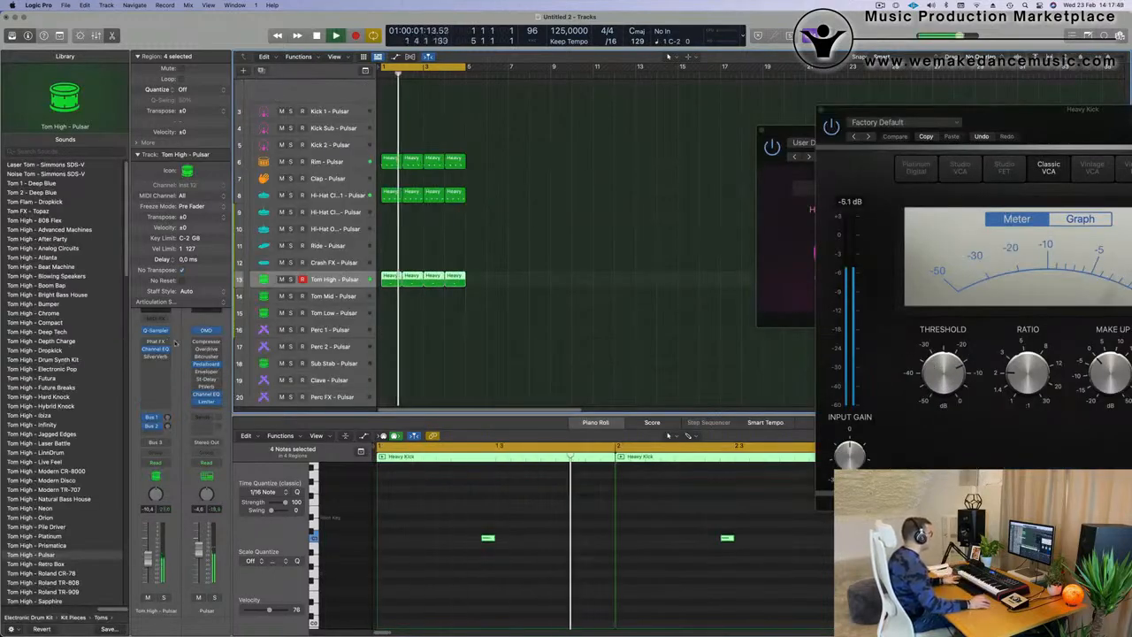
Open the Quick Sampler and Phat FX plug-ins of the Tom High - Pulsar track
{"action": "left_click", "coordinate": [156, 330]}
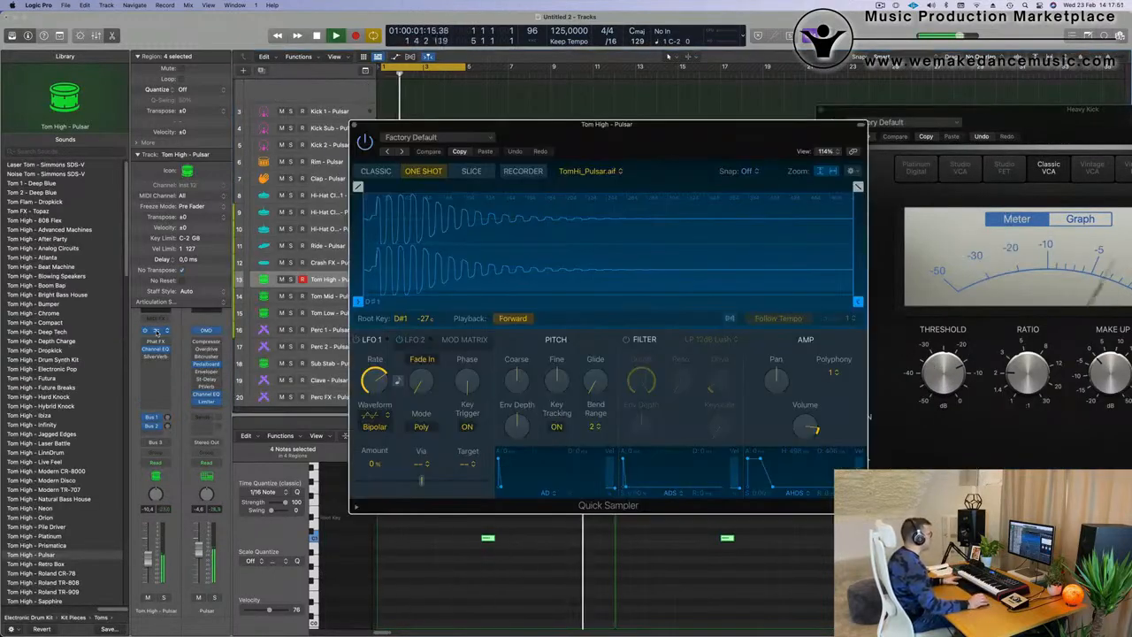
{"action": "mouse_move", "coordinate": [680, 132]}
{"action": "left_mouse_down"}
{"action": "mouse_move", "coordinate": [636, 129]}
{"action": "mouse_move", "coordinate": [683, 128]}
{"action": "left_mouse_up"}
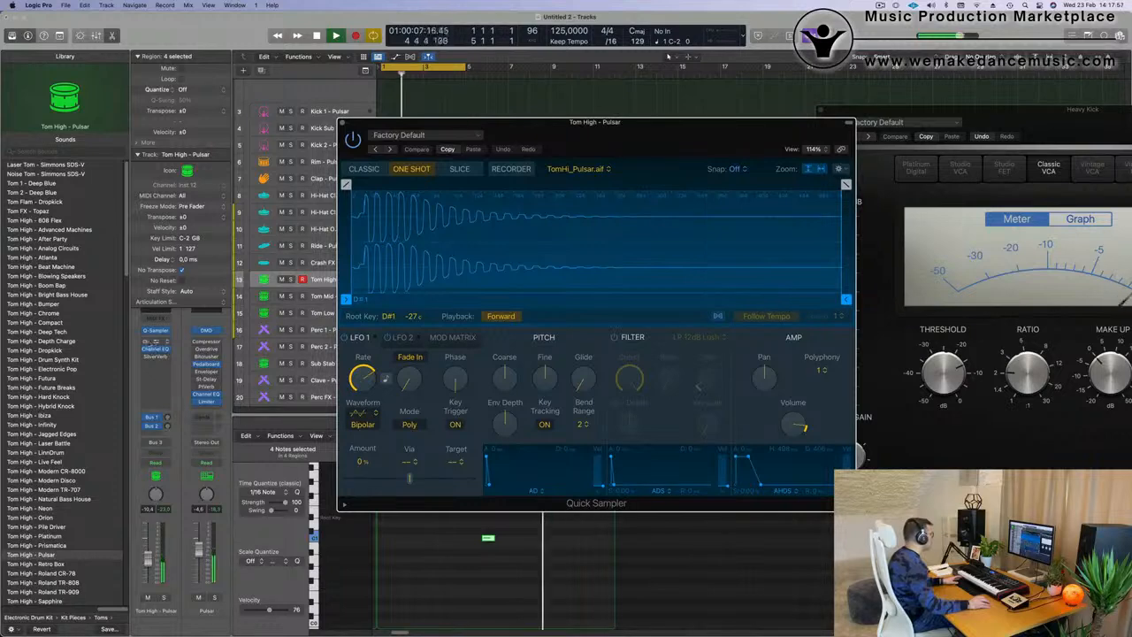
{"action": "left_click", "coordinate": [156, 342]}
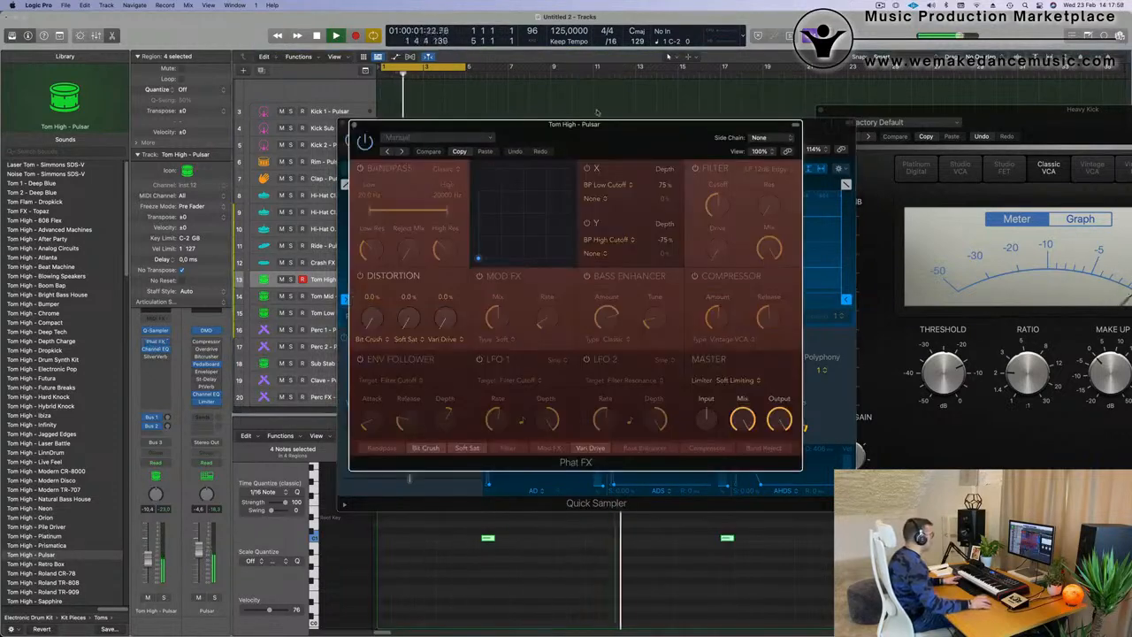
{"action": "left_click_drag", "start_coordinate": [568, 122], "coordinate": [574, 128]}
Load the Bright Dirt preset in the Tom High - Pulsar track's Phat FX and close the plug-in window
{"action": "left_click", "coordinate": [380, 156]}
{"action": "left_click_drag", "start_coordinate": [563, 148], "coordinate": [625, 144]}
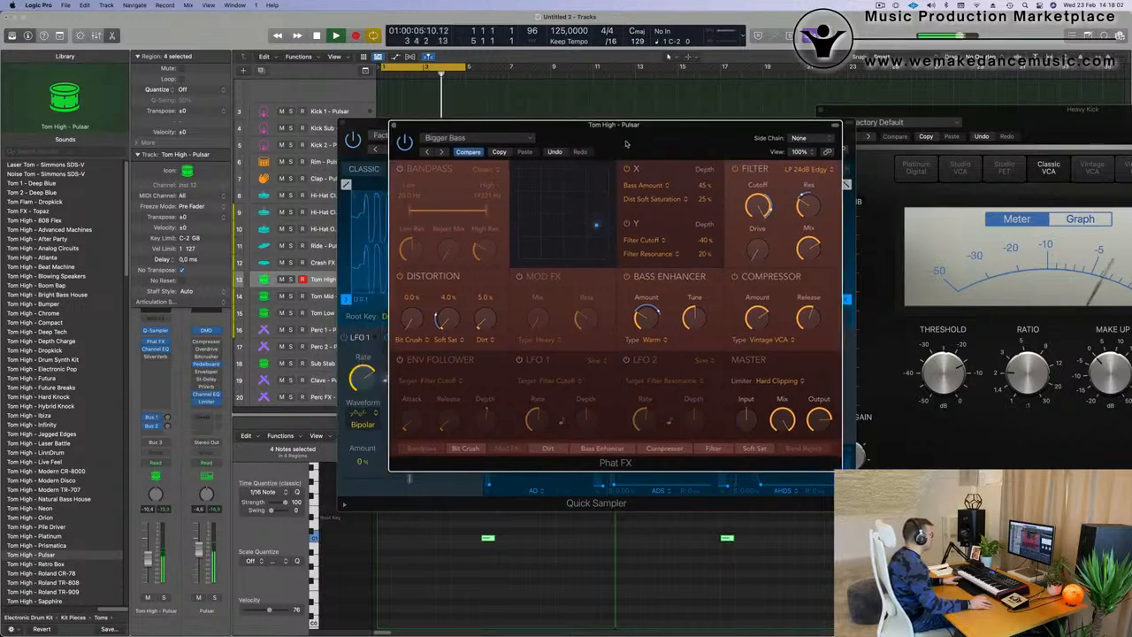
{"action": "left_click", "coordinate": [440, 152]}
{"action": "left_click_drag", "start_coordinate": [675, 136], "coordinate": [732, 170]}
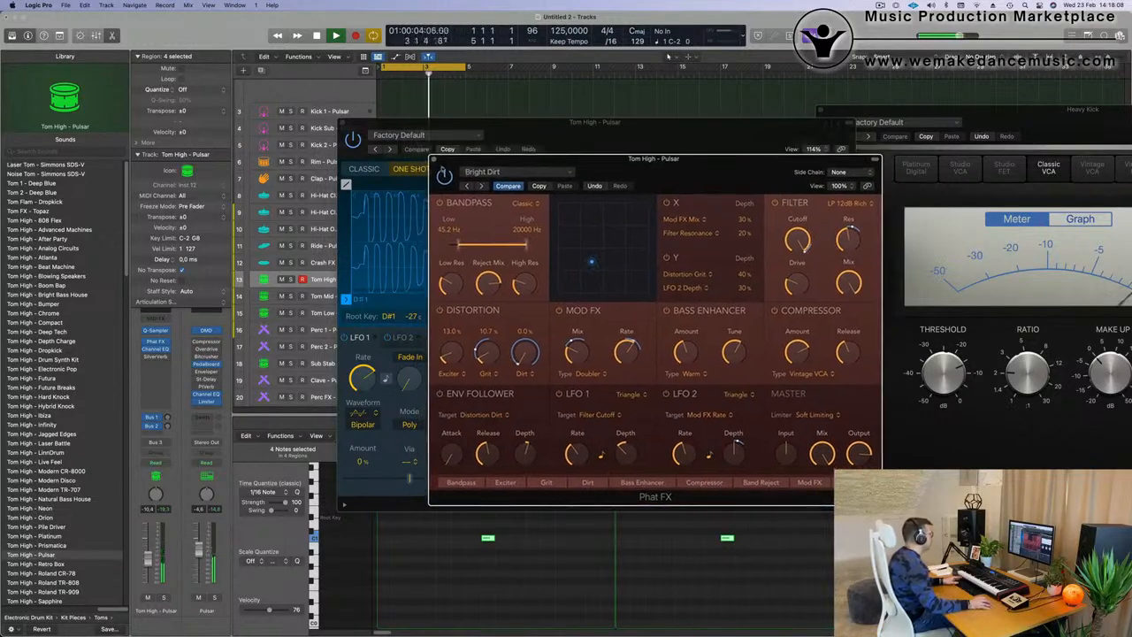
{"action": "left_click", "coordinate": [435, 162]}
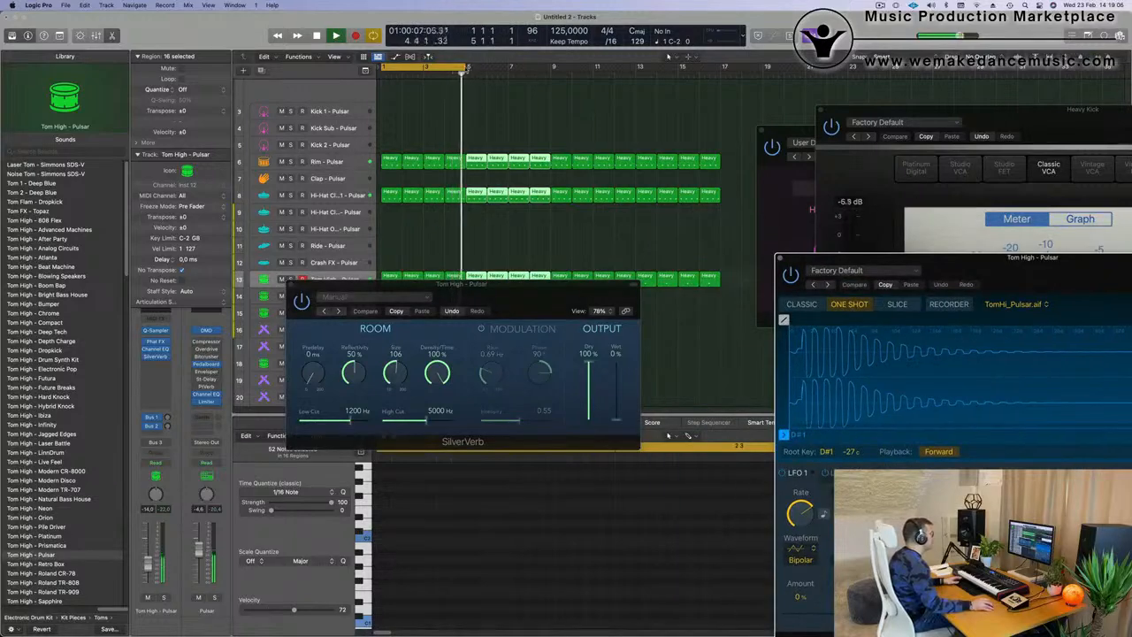
Extend the cycle range to bar 17 so it covers all the repeated drum regions
{"action": "left_click", "coordinate": [462, 69]}
{"action": "left_click", "coordinate": [462, 69]}
{"action": "left_click_drag", "start_coordinate": [463, 69], "coordinate": [725, 69]}
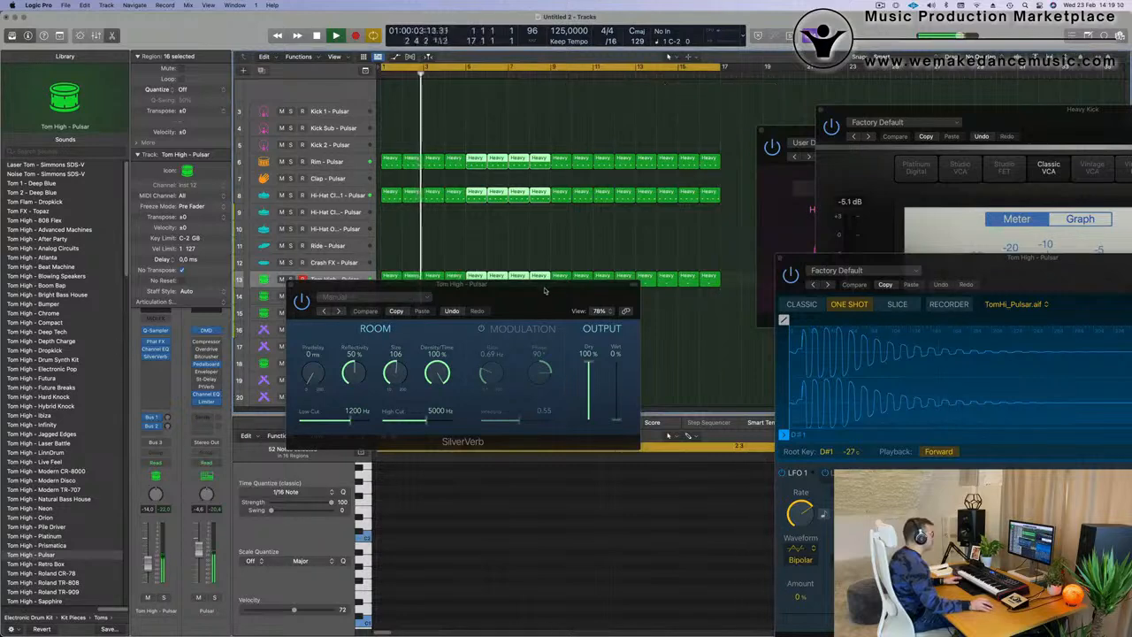
Restart playback from the beginning and set the Tom High - Pulsar channel's automation mode to Touch
{"action": "left_click_drag", "start_coordinate": [529, 303], "coordinate": [757, 279]}
{"action": "key", "text": "Return"}
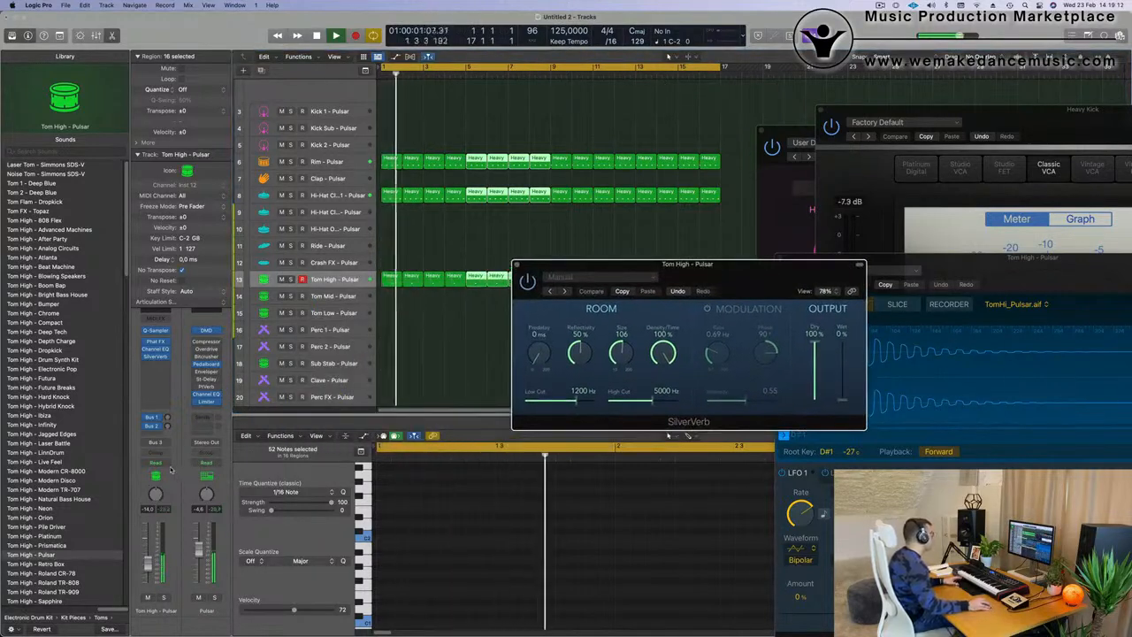
{"action": "left_click", "coordinate": [166, 464]}
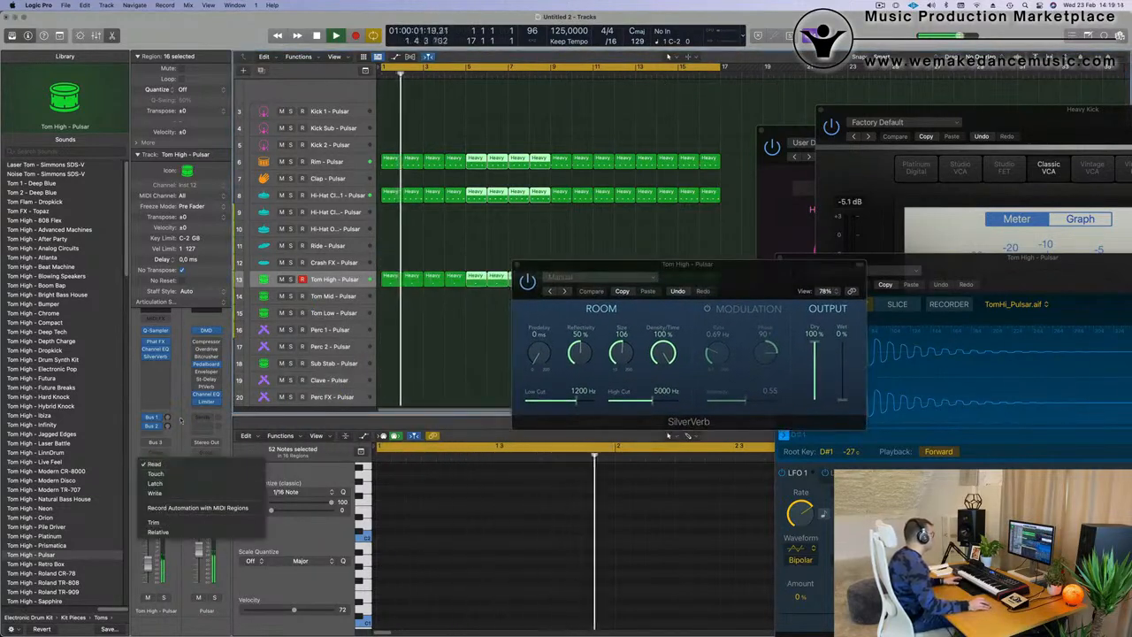
{"action": "left_click", "coordinate": [185, 386]}
{"action": "left_click", "coordinate": [157, 464]}
{"action": "left_click", "coordinate": [156, 474]}
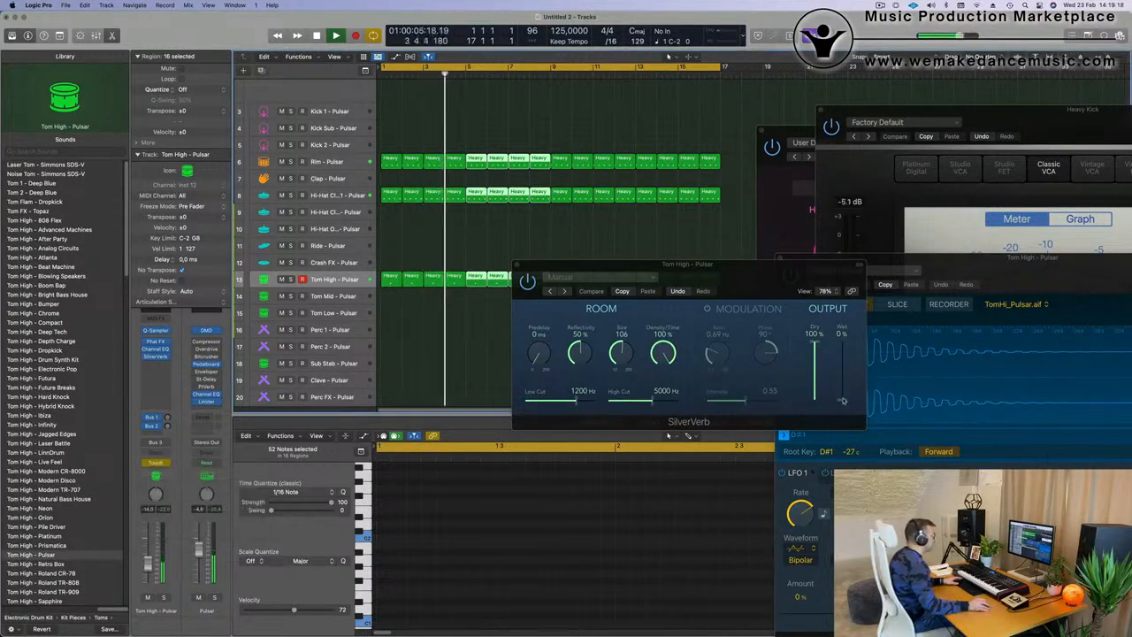
Nudge SilverVerb's Wet level during playback to write its automation, and close the SilverVerb window
{"action": "left_click", "coordinate": [844, 397]}
{"action": "left_click_drag", "start_coordinate": [843, 397], "coordinate": [842, 390]}
{"action": "key", "text": "space"}
{"action": "key", "text": "space"}
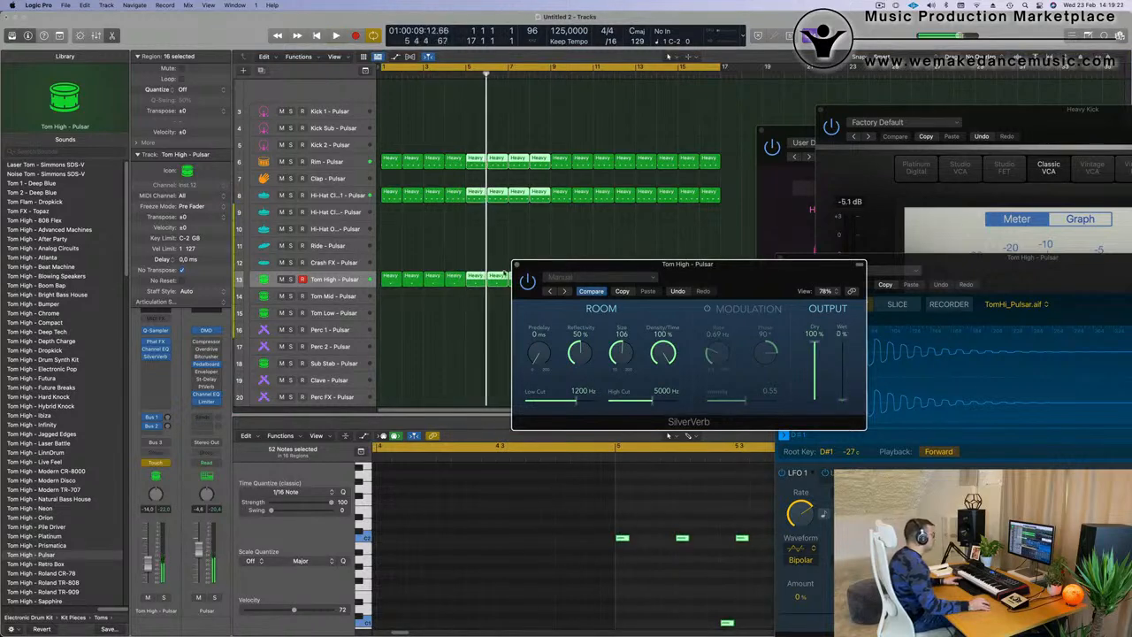
{"action": "left_click", "coordinate": [518, 265]}
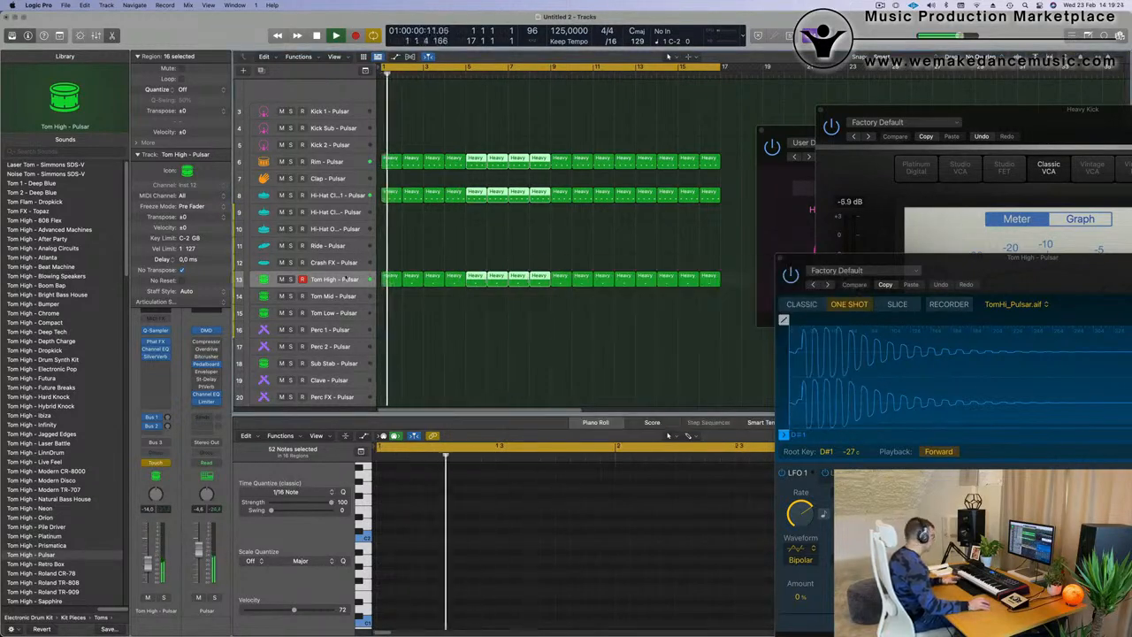
Show track automation and display the SilverVerb Wet parameter on the Tom High - Pulsar track
{"action": "left_click", "coordinate": [346, 279]}
{"action": "key", "text": "a"}
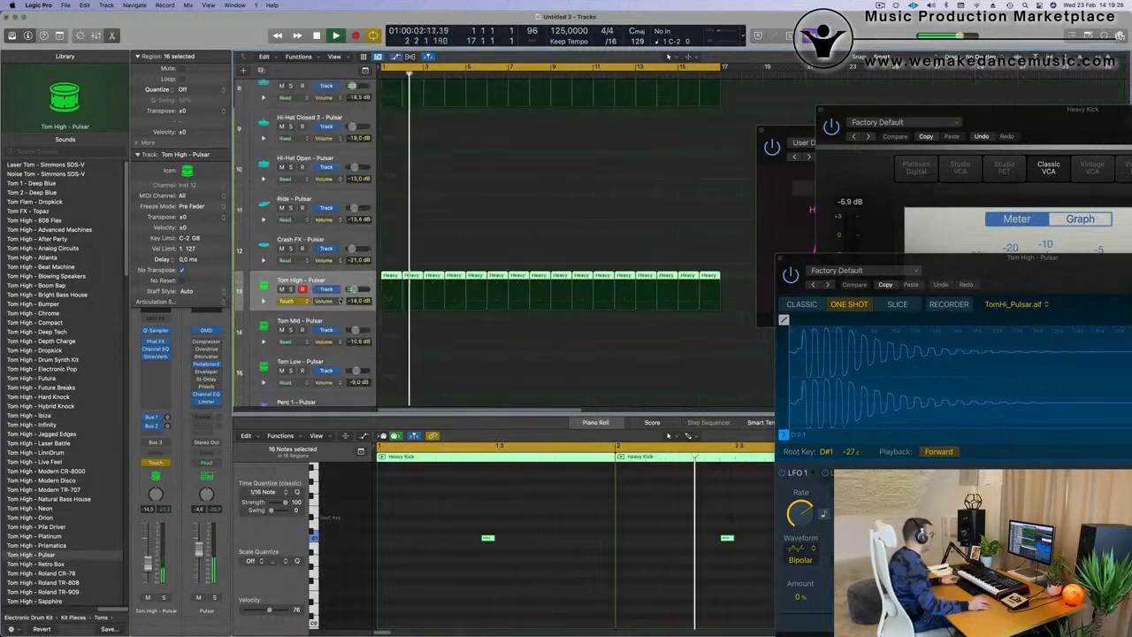
{"action": "left_click", "coordinate": [332, 300]}
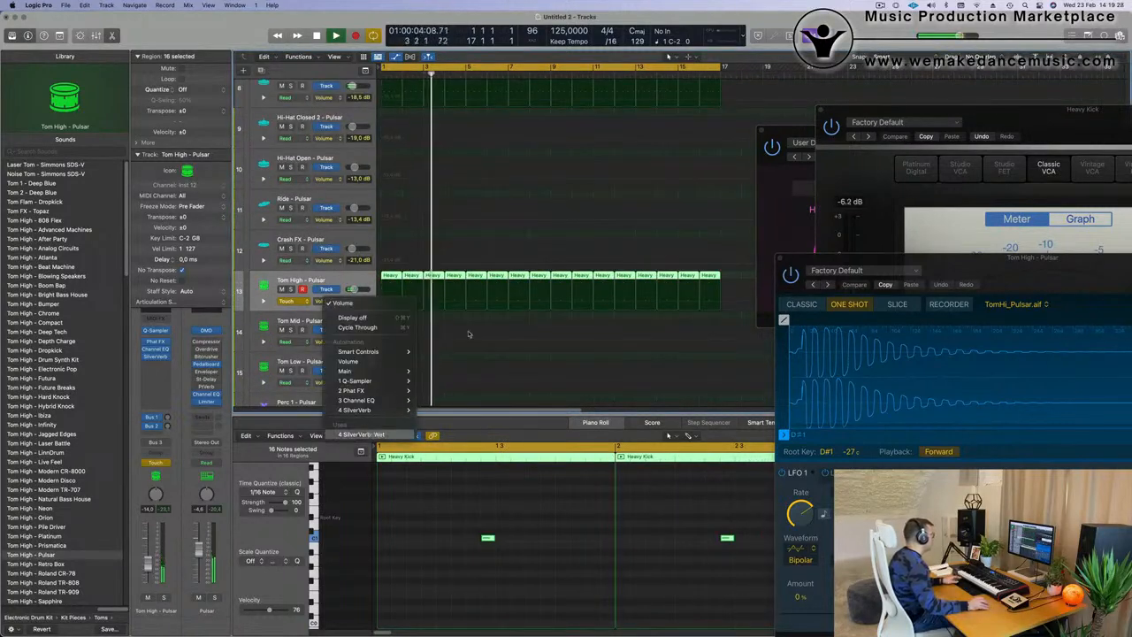
{"action": "left_click", "coordinate": [362, 434]}
{"action": "key", "text": "Return"}
Shape the Tom High - Pulsar Wet automation from 0% at bar 1 up to about 33% at bar 5 and back to 0% at bar 9
{"action": "left_click_drag", "start_coordinate": [488, 308], "coordinate": [364, 308]}
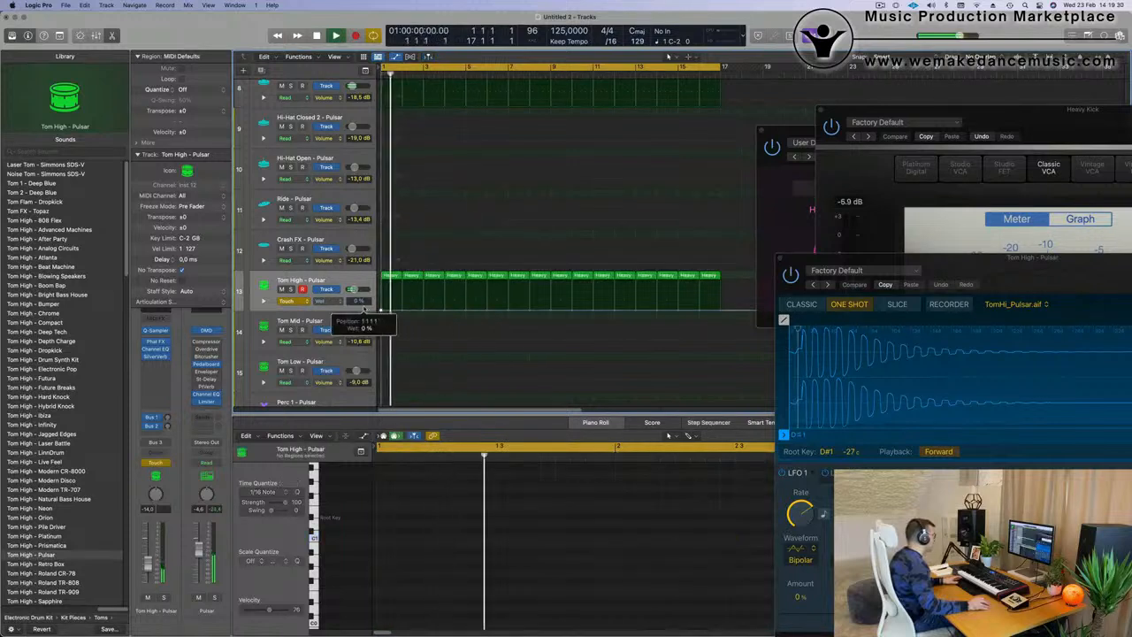
{"action": "left_click_drag", "start_coordinate": [462, 311], "coordinate": [466, 303]}
{"action": "double_click", "coordinate": [467, 307]}
{"action": "left_click_drag", "start_coordinate": [465, 305], "coordinate": [466, 305]}
{"action": "key", "text": "space"}
{"action": "key", "text": "space"}
{"action": "left_click_drag", "start_coordinate": [550, 305], "coordinate": [552, 309]}
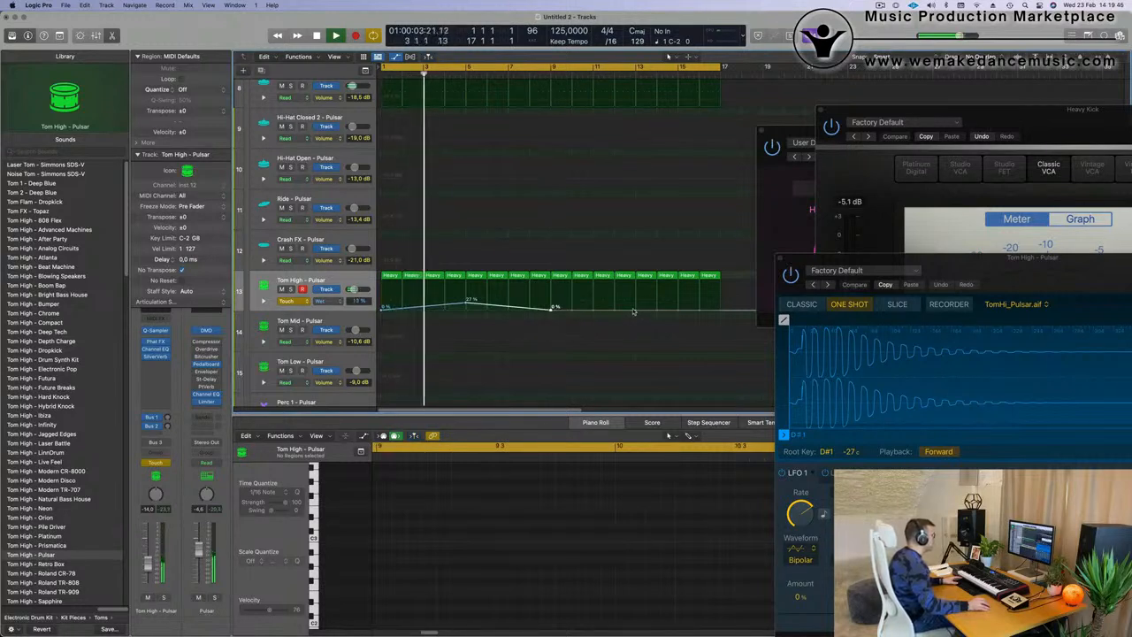
{"action": "left_click_drag", "start_coordinate": [466, 304], "coordinate": [466, 302]}
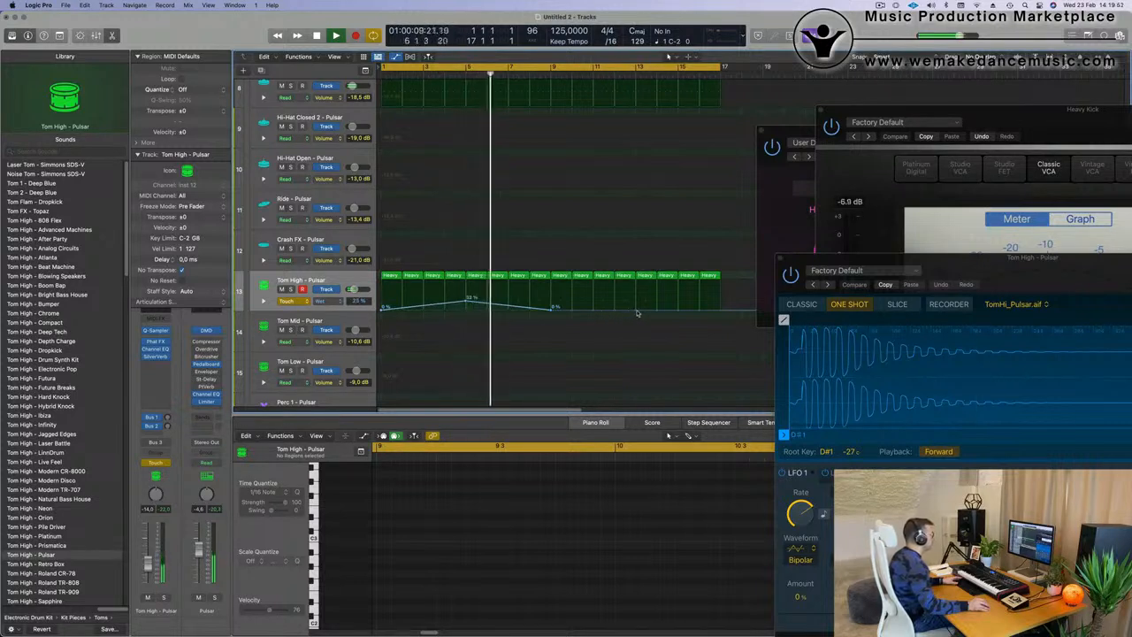
Continue the Wet automation with 21% at bar 13 and 0% at bar 17, and raise the bar 9 point slightly
{"action": "left_click_drag", "start_coordinate": [635, 310], "coordinate": [636, 302]}
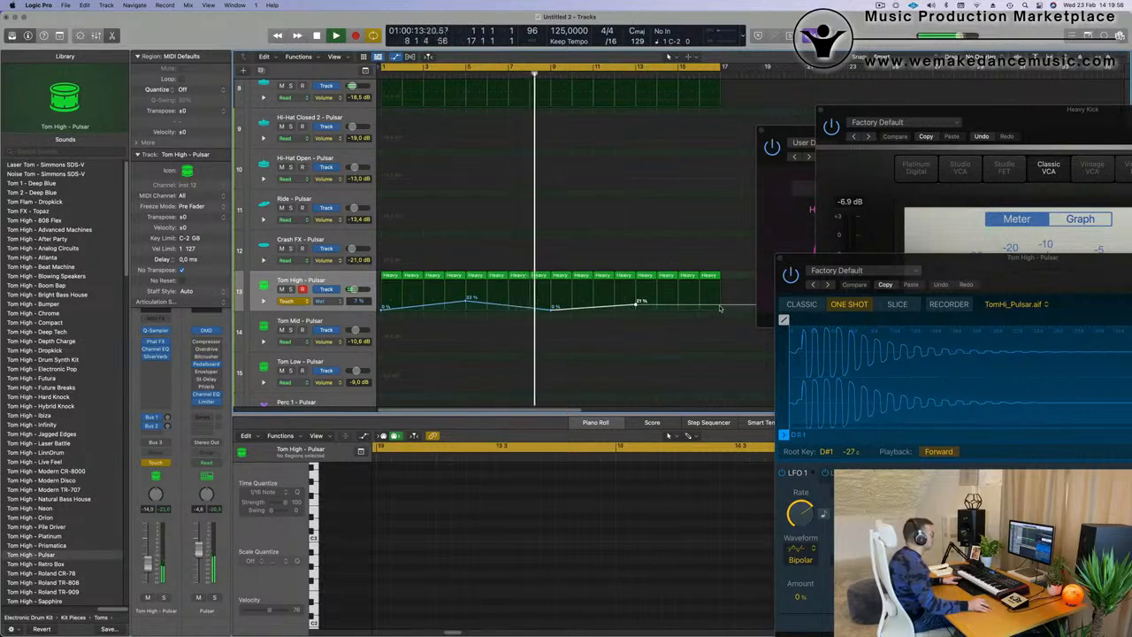
{"action": "left_click", "coordinate": [721, 308]}
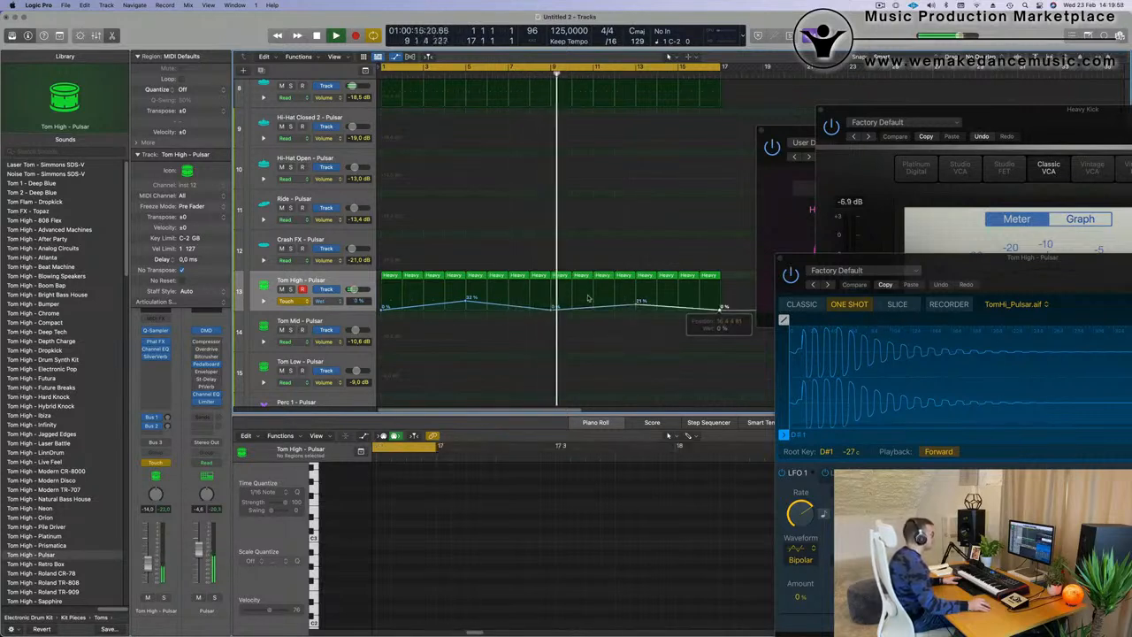
{"action": "left_click_drag", "start_coordinate": [550, 310], "coordinate": [551, 305]}
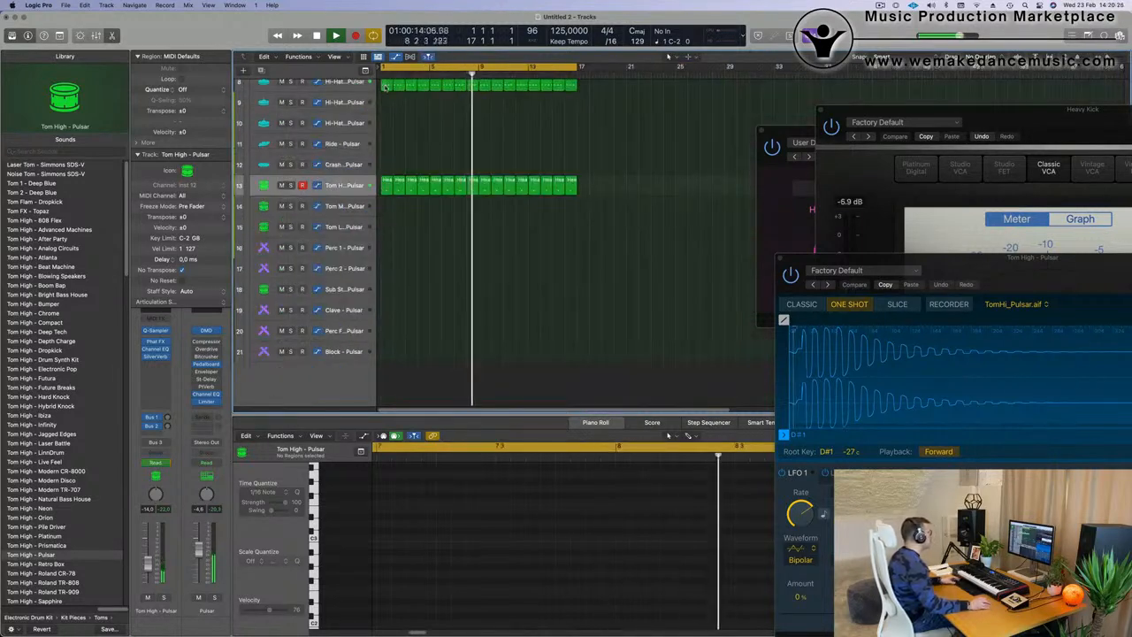
Copy the first hi-hat region to bar 1 of the Perc 1 track, stop playback, and shift the copied region's notes
{"action": "left_click", "coordinate": [385, 86]}
{"action": "left_click_drag", "start_coordinate": [385, 86], "coordinate": [379, 255]}
{"action": "key", "text": "space"}
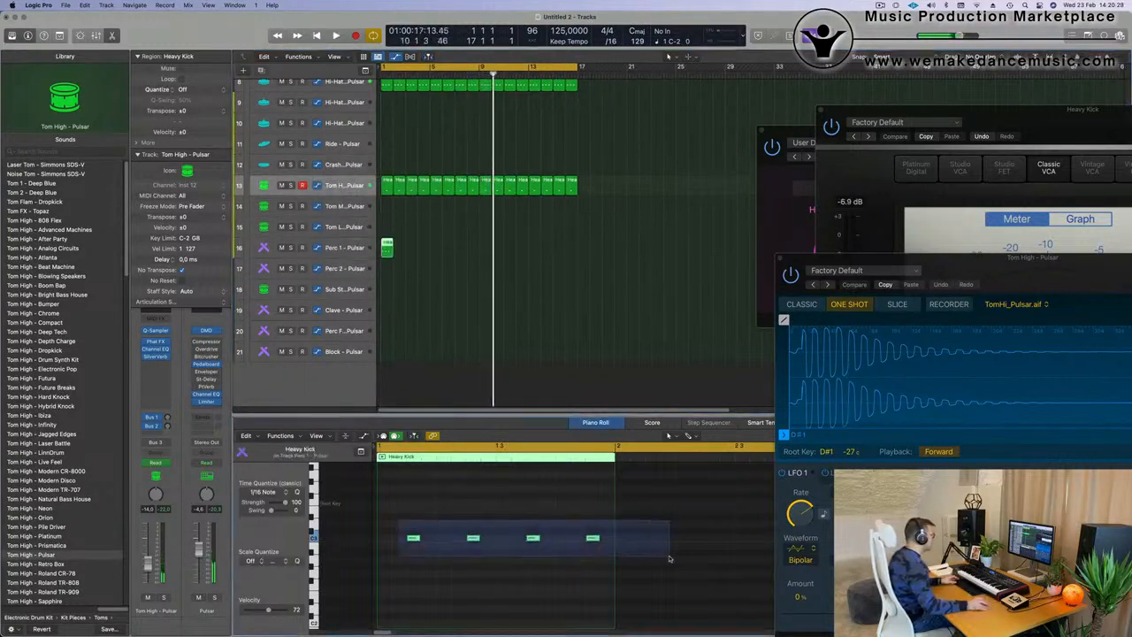
{"action": "left_click_drag", "start_coordinate": [405, 541], "coordinate": [428, 545]}
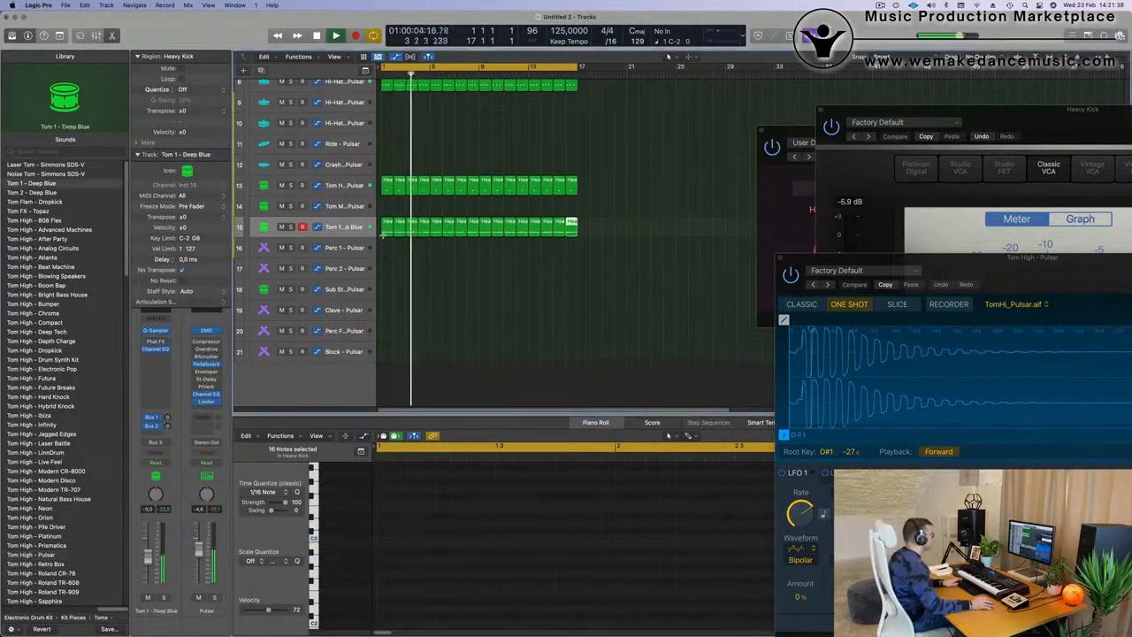
Open the Tom 1 - Deep Blue Quick Sampler and trim the sample end to 0.053 s with a 0.01 s fade-out
{"action": "left_click", "coordinate": [351, 234]}
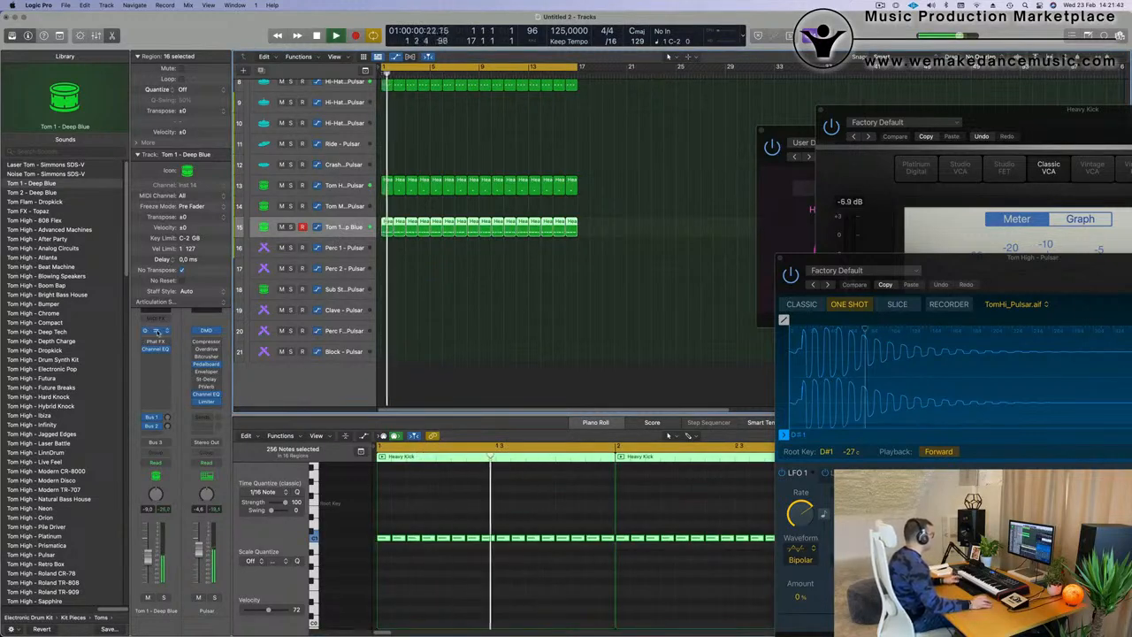
{"action": "left_click", "coordinate": [156, 330]}
{"action": "left_click_drag", "start_coordinate": [678, 137], "coordinate": [619, 141]}
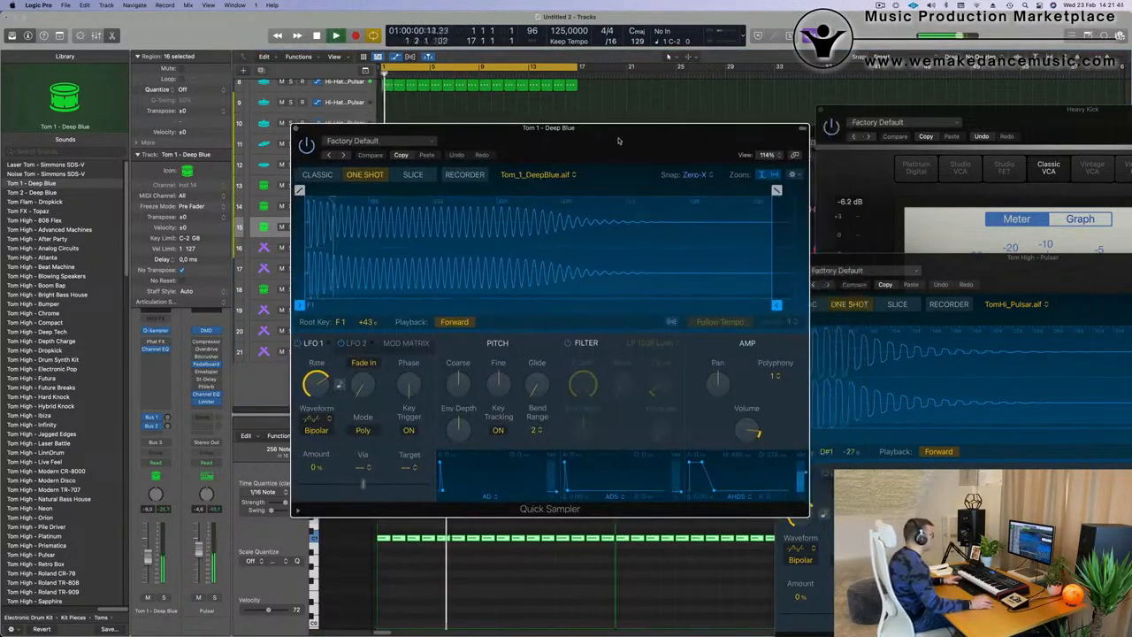
{"action": "left_click_drag", "start_coordinate": [775, 305], "coordinate": [348, 304]}
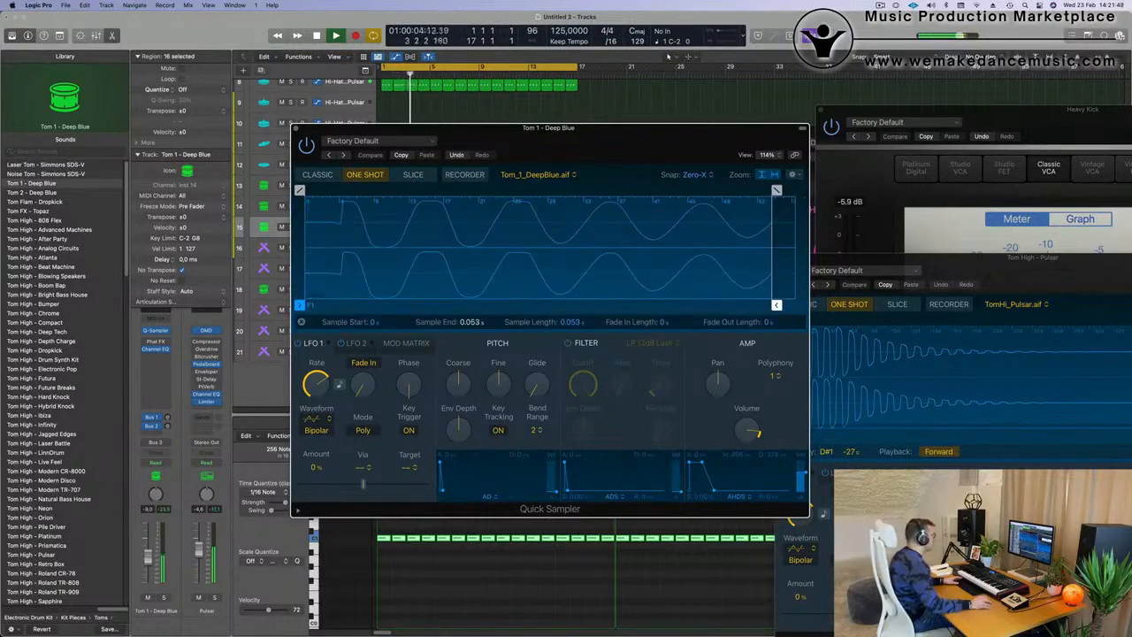
{"action": "left_click_drag", "start_coordinate": [775, 190], "coordinate": [683, 191]}
{"action": "left_click_drag", "start_coordinate": [624, 129], "coordinate": [692, 98]}
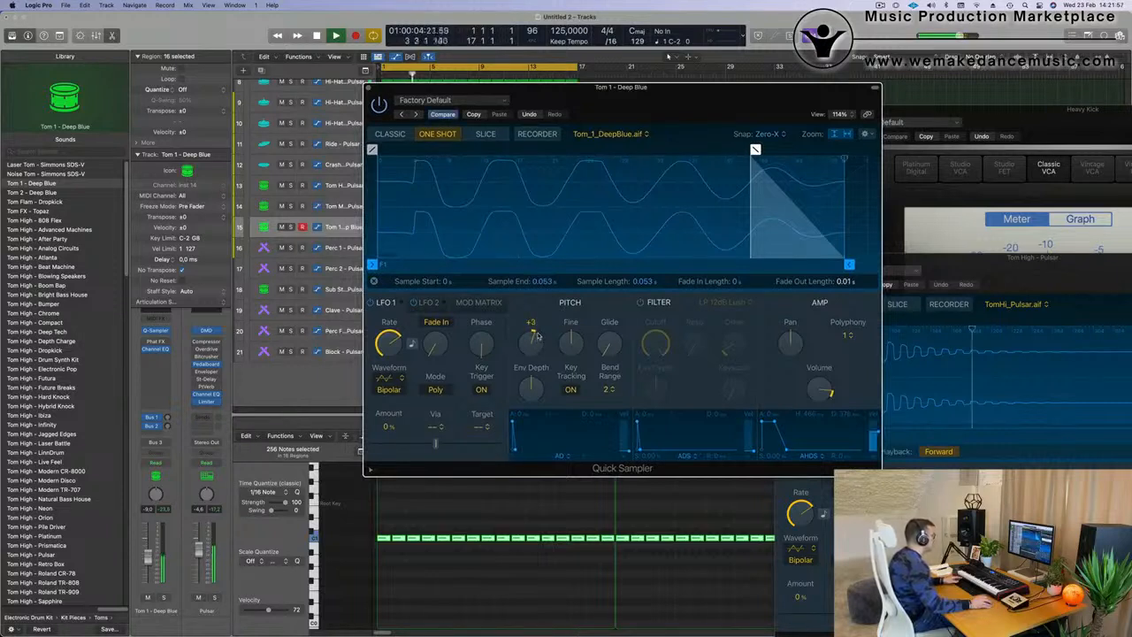
Try different coarse pitch values on the Tom 1 - Deep Blue sample during playback, and stop playback
{"action": "left_click_drag", "start_coordinate": [538, 328], "coordinate": [540, 321]}
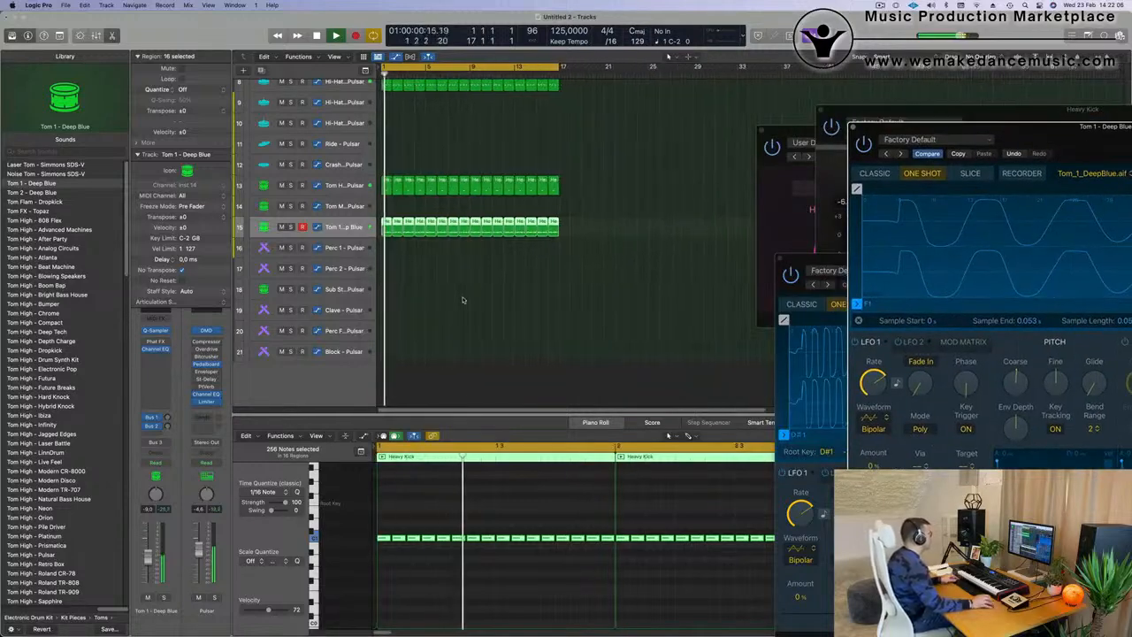
{"action": "key", "text": "super+Left"}
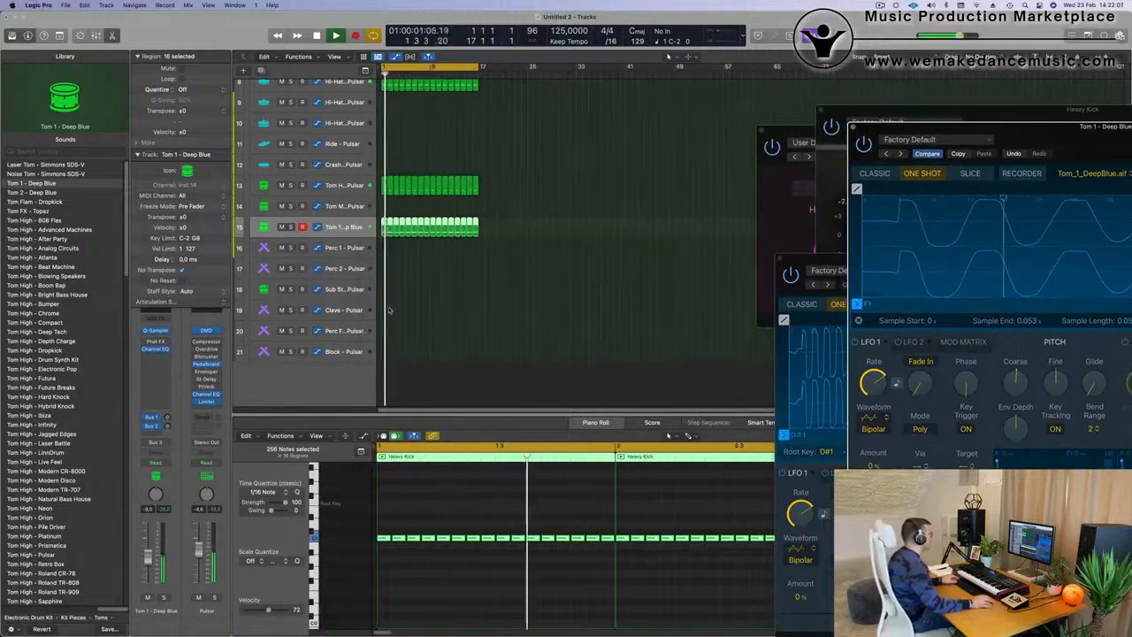
{"action": "key", "text": "space"}
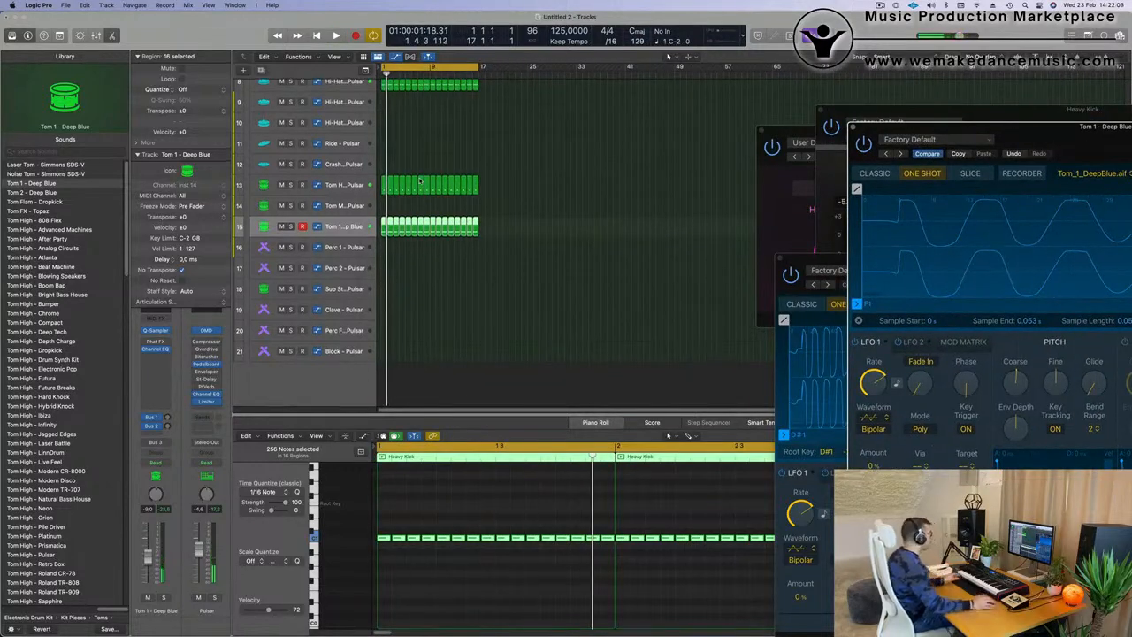
Enlarge the Tom 1 - Deep Blue track, bring its Quick Sampler into view, and set the channel's automation mode to Touch
{"action": "scroll", "coordinate": [420, 180], "scroll_direction": "up", "scroll_amount": 2}
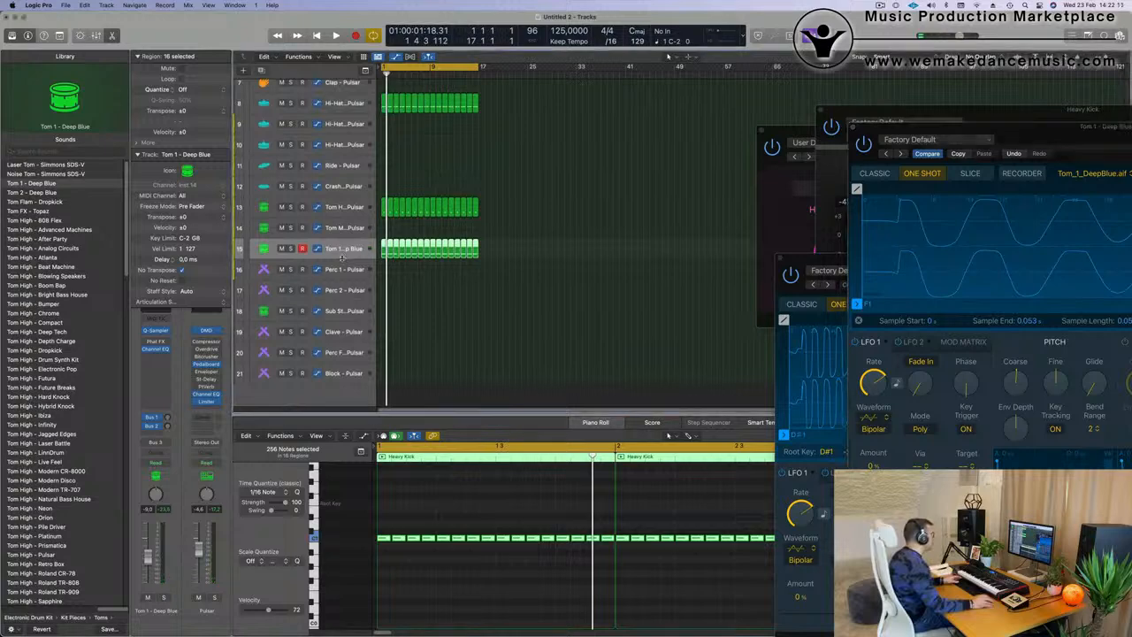
{"action": "key", "text": "ctrl+z"}
{"action": "left_click_drag", "start_coordinate": [1019, 143], "coordinate": [674, 116]}
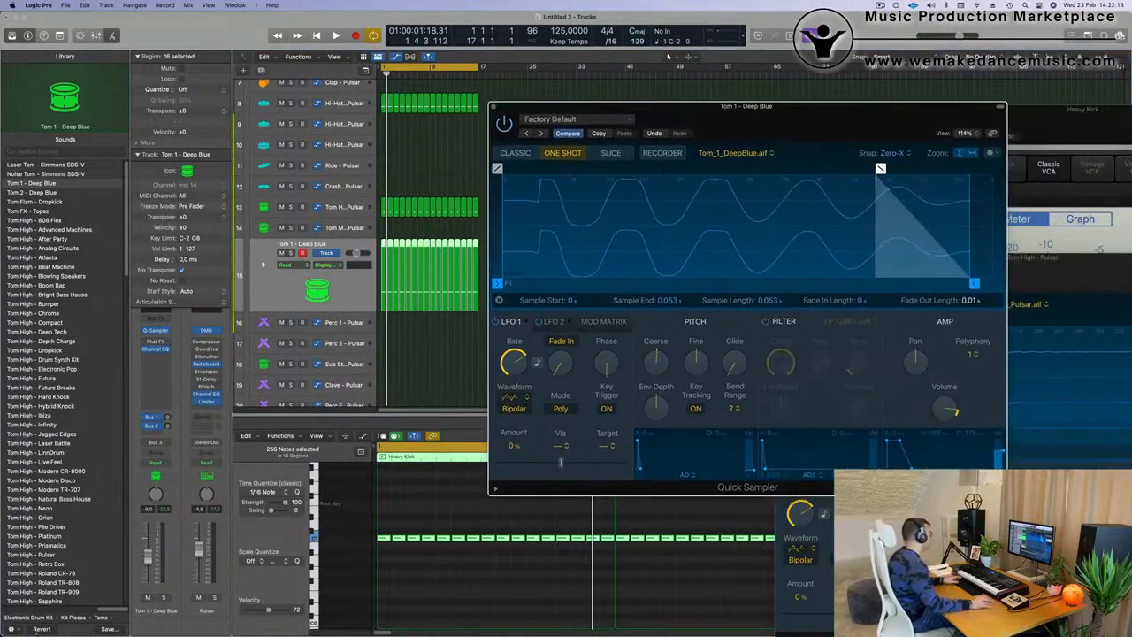
{"action": "left_click", "coordinate": [167, 460]}
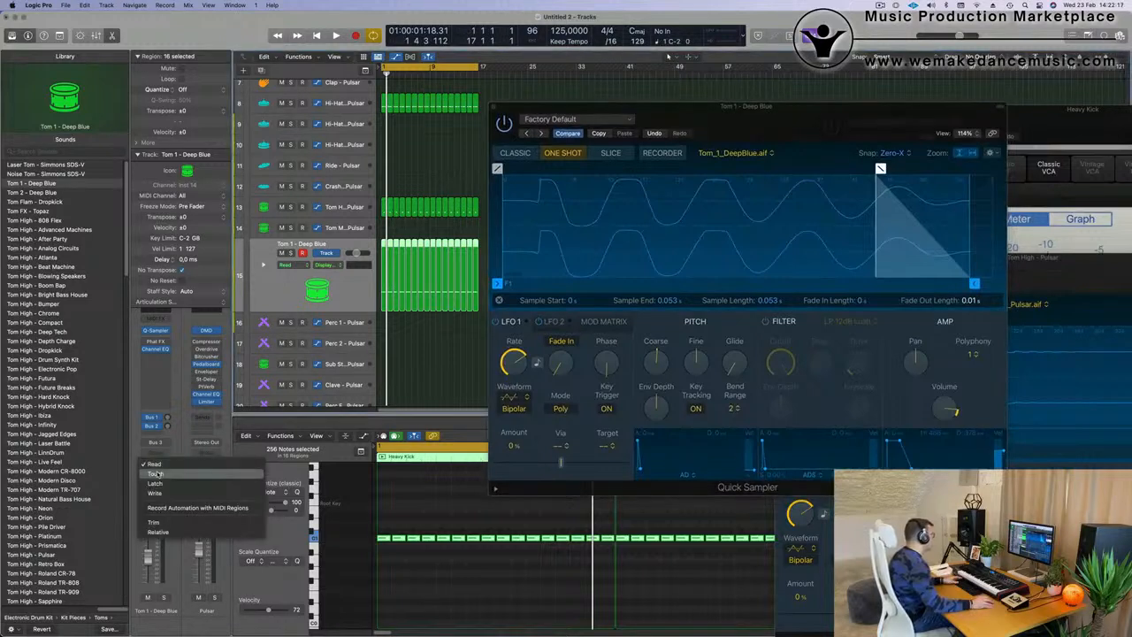
{"action": "left_click", "coordinate": [156, 473]}
Nudge the sampler's coarse pitch during playback to write its automation, close the Quick Sampler window, and stop playback
{"action": "key", "text": "space"}
{"action": "left_click", "coordinate": [656, 362]}
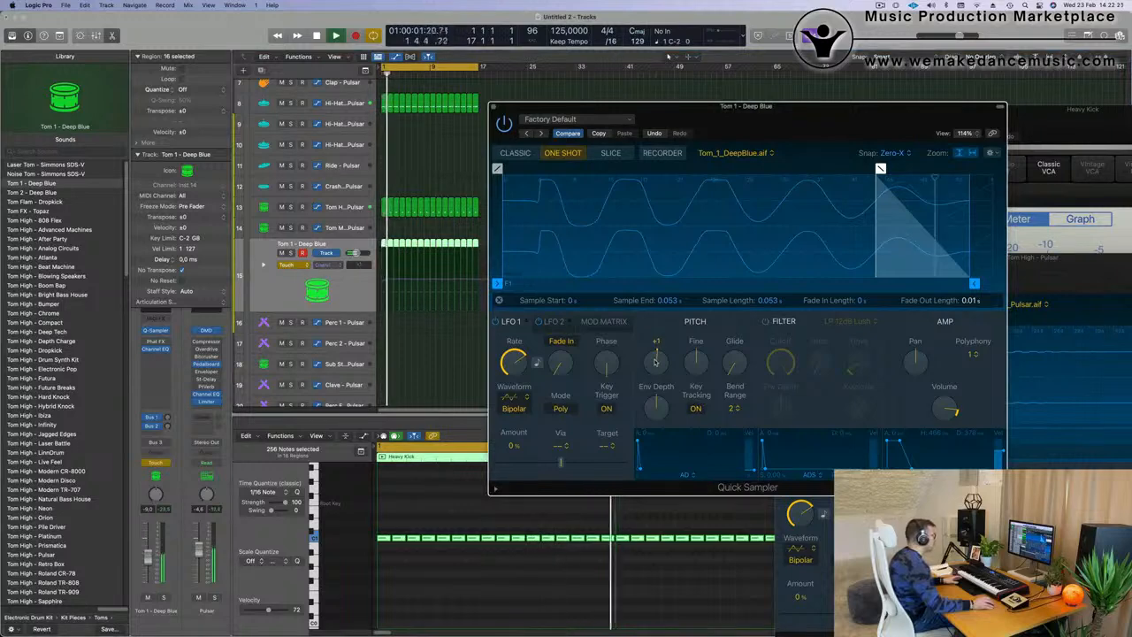
{"action": "left_click", "coordinate": [494, 107]}
{"action": "key", "text": "space"}
Shape the Tom 1 - Deep Blue Coarse Tune automation to rise from 0 at bar 1 to +24 at bar 9
{"action": "left_click_drag", "start_coordinate": [389, 281], "coordinate": [378, 283]}
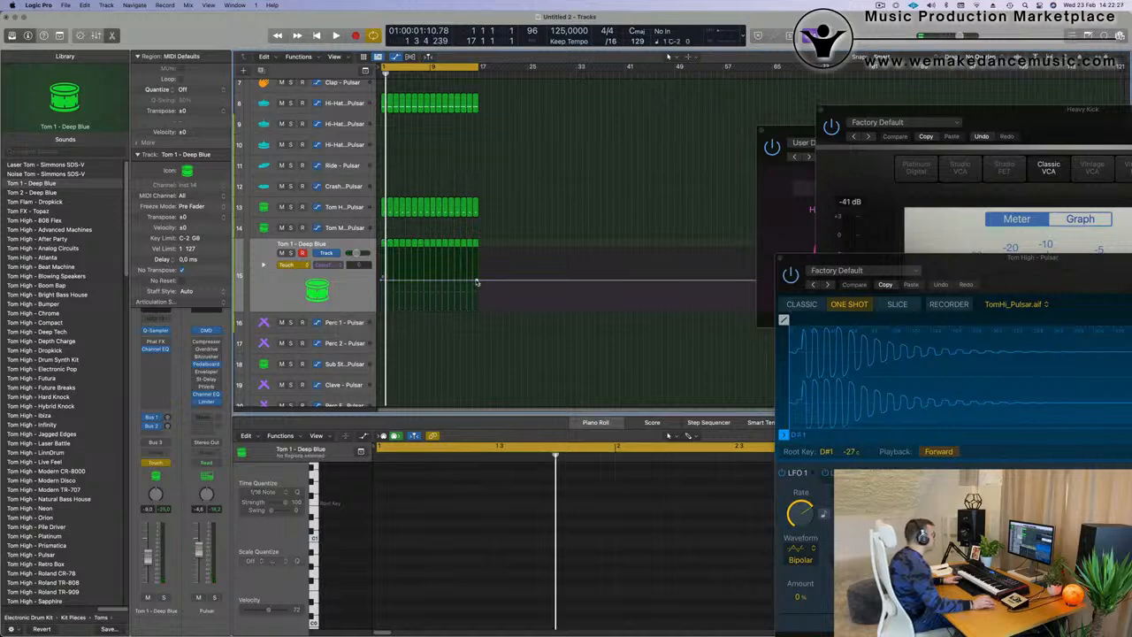
{"action": "left_click", "coordinate": [478, 283]}
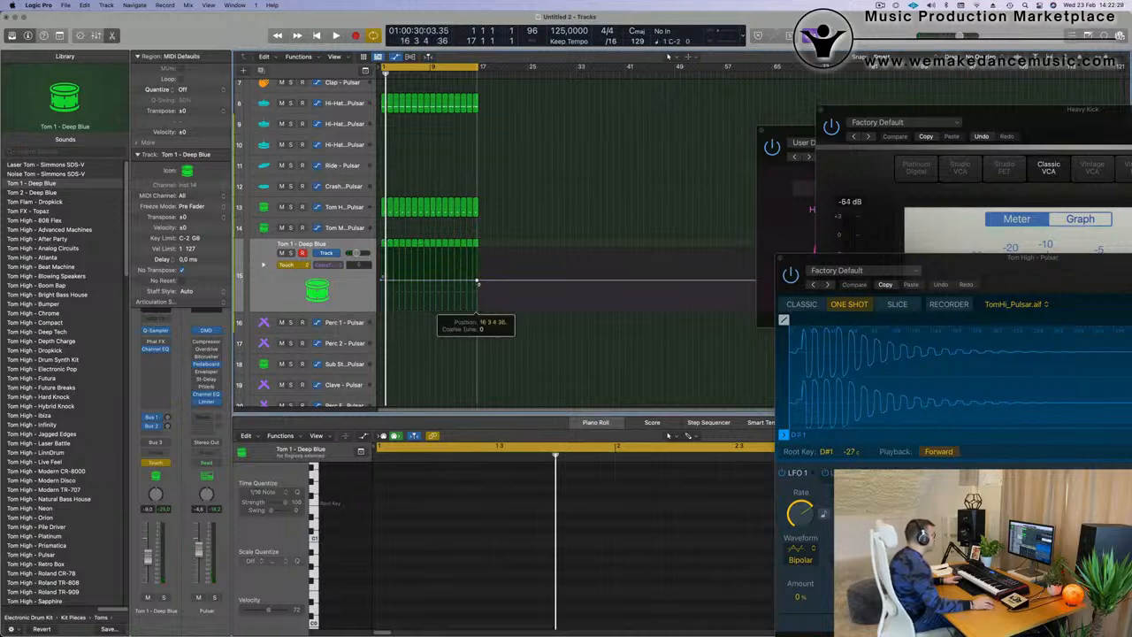
{"action": "left_click_drag", "start_coordinate": [478, 282], "coordinate": [477, 251]}
{"action": "key", "text": "super+Right"}
{"action": "key", "text": "super+Right"}
{"action": "key", "text": "super+Right"}
{"action": "key", "text": "super+Left"}
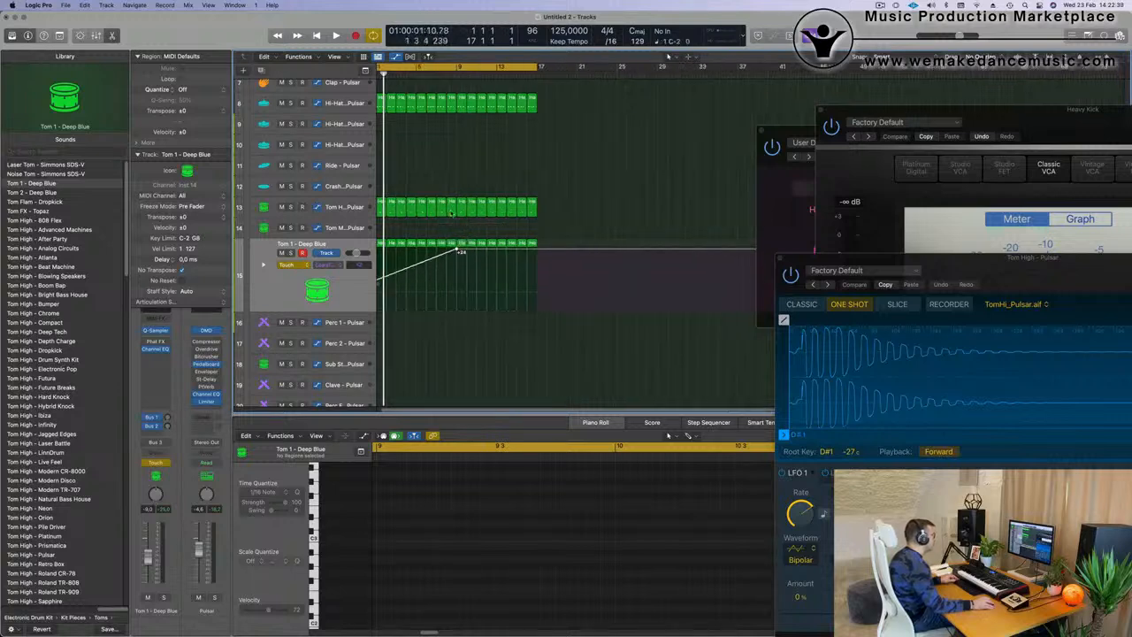
Start playback, set the Tom 1 - Deep Blue track's automation mode to Read, and listen to the pitch rise
{"action": "key", "text": "space"}
{"action": "left_click", "coordinate": [291, 265]}
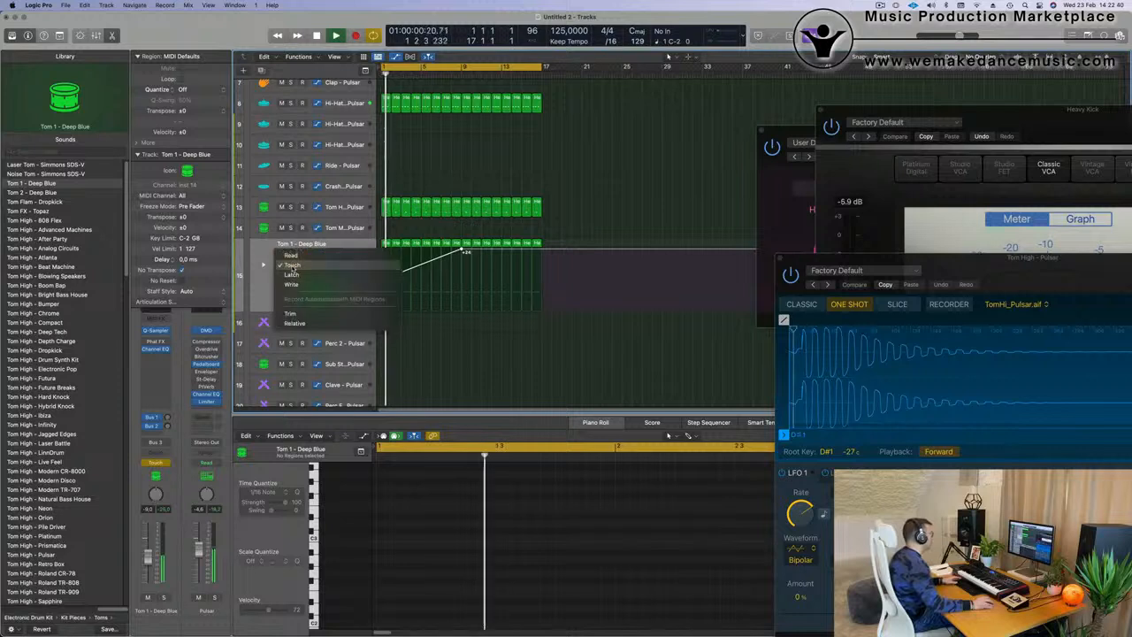
{"action": "left_click", "coordinate": [290, 255]}
{"action": "key", "text": "super+Left"}
{"action": "key", "text": "super+Left"}
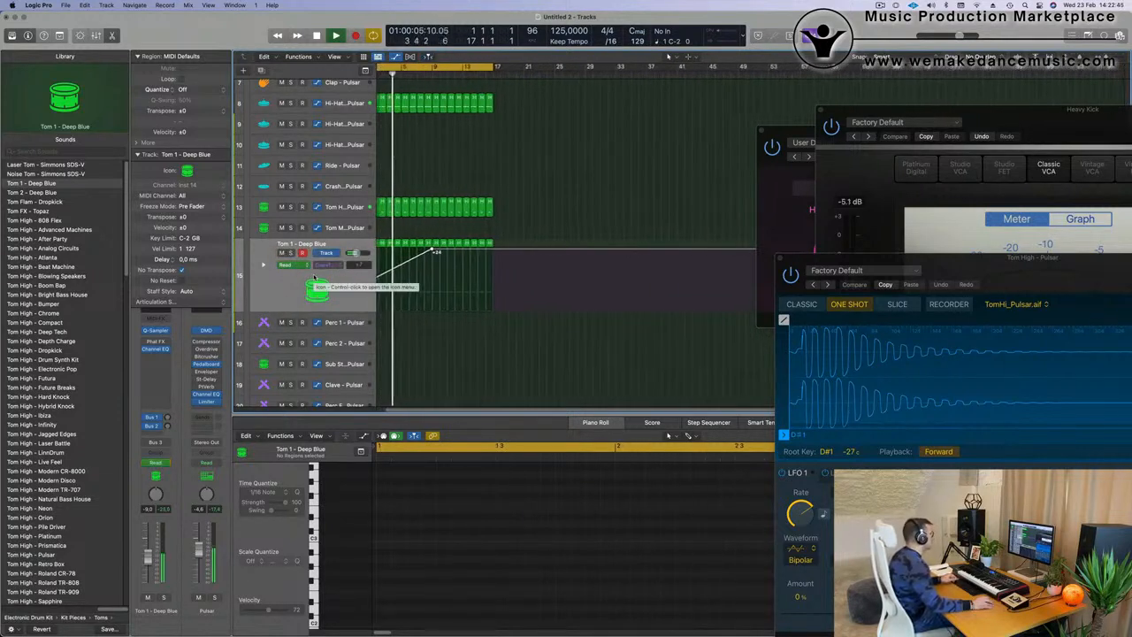
{"action": "key", "text": "super+Right"}
{"action": "key", "text": "super+Left"}
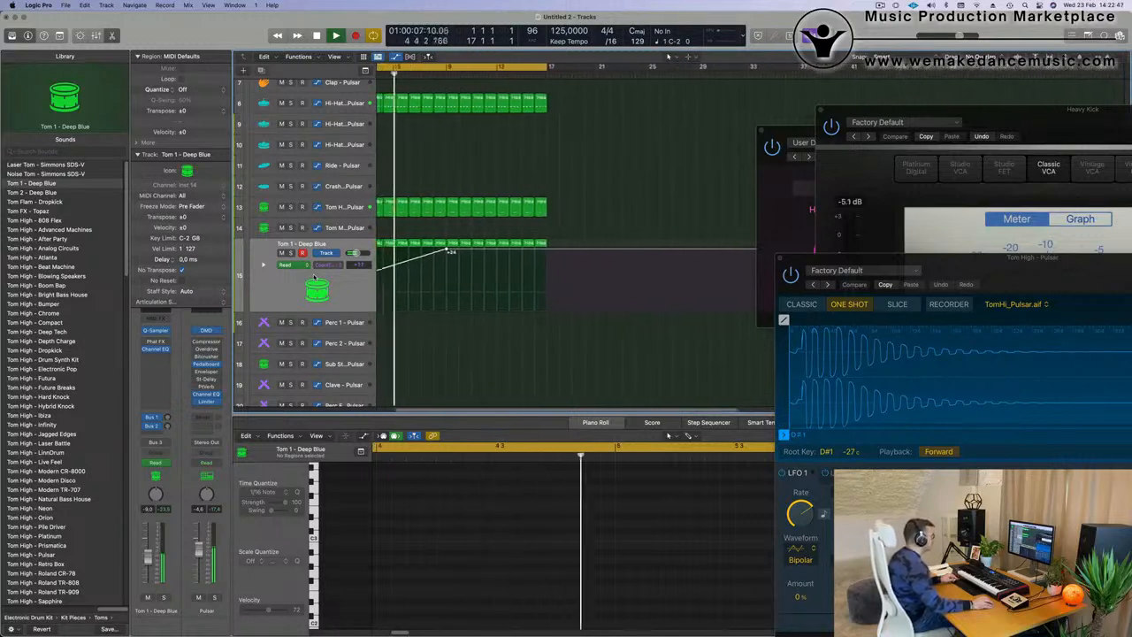
{"action": "key", "text": "super+Right"}
{"action": "key", "text": "super+Right"}
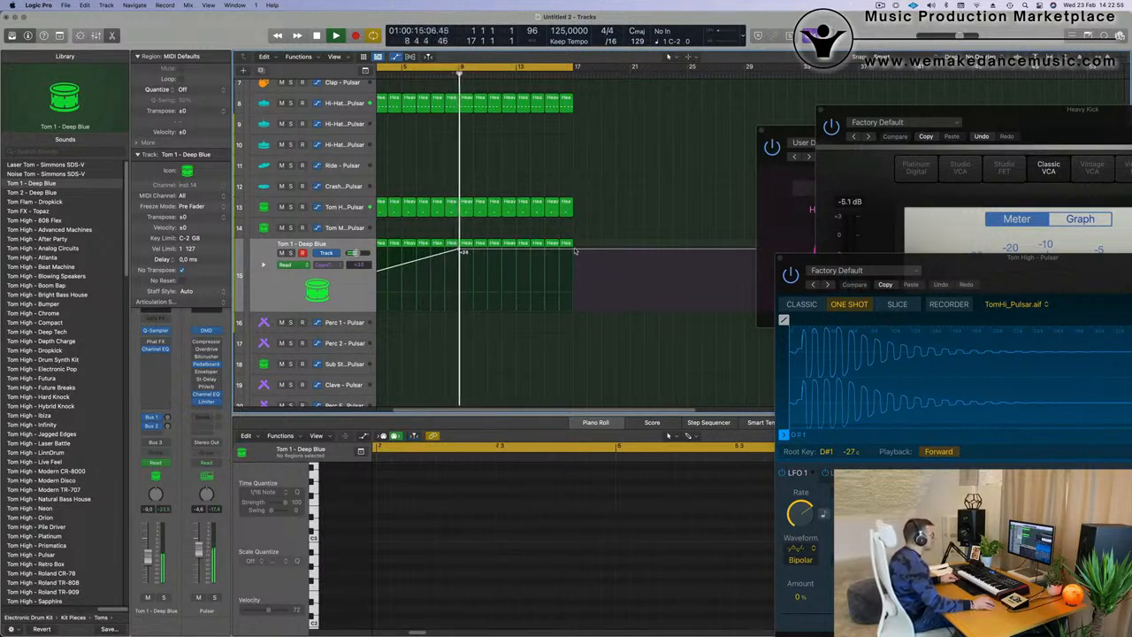
Lower the Coarse Tune automation point at bar 17 to -24, and raise it back to the lane's middle level
{"action": "left_click_drag", "start_coordinate": [577, 253], "coordinate": [574, 309]}
{"action": "key", "text": "super+Left"}
{"action": "key", "text": "super+Left"}
{"action": "key", "text": "super+Left"}
{"action": "key", "text": "super+Left"}
{"action": "key", "text": "super+Left"}
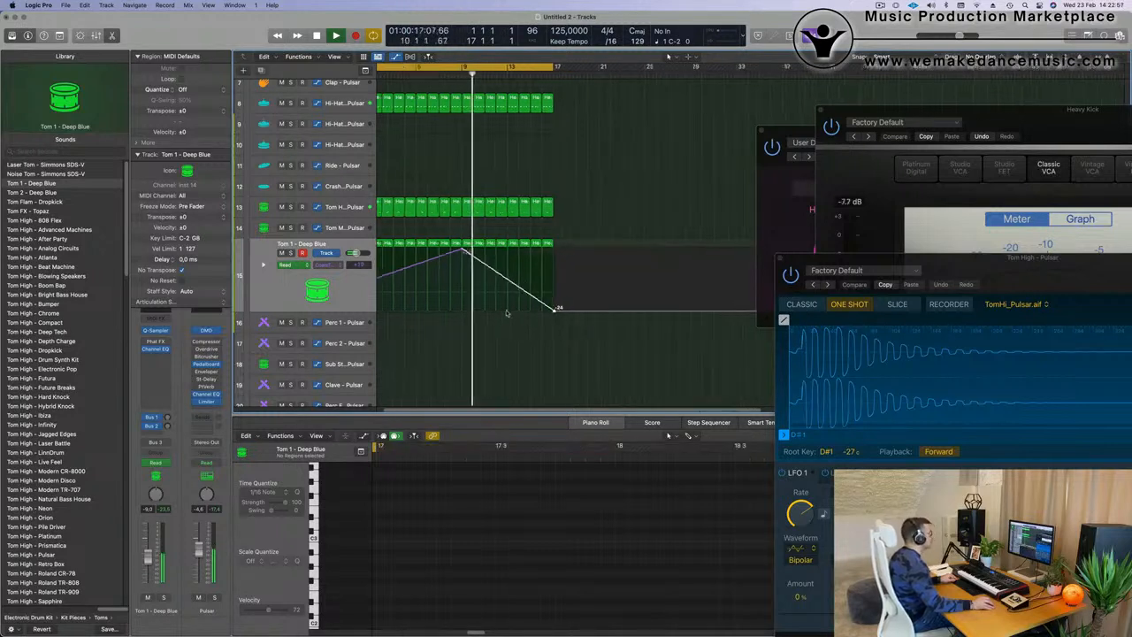
{"action": "left_click_drag", "start_coordinate": [500, 309], "coordinate": [500, 283]}
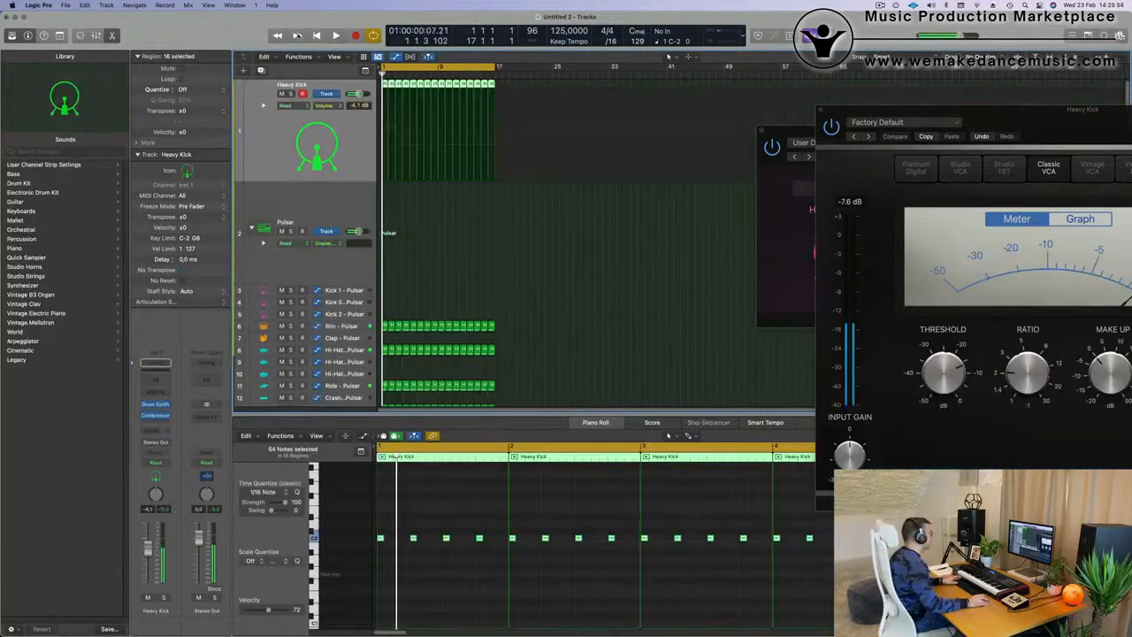
Duplicate the Heavy Kick track with its settings and switch the copy's Drum Synth to the Snares and Claps category
{"action": "left_click", "coordinate": [262, 70]}
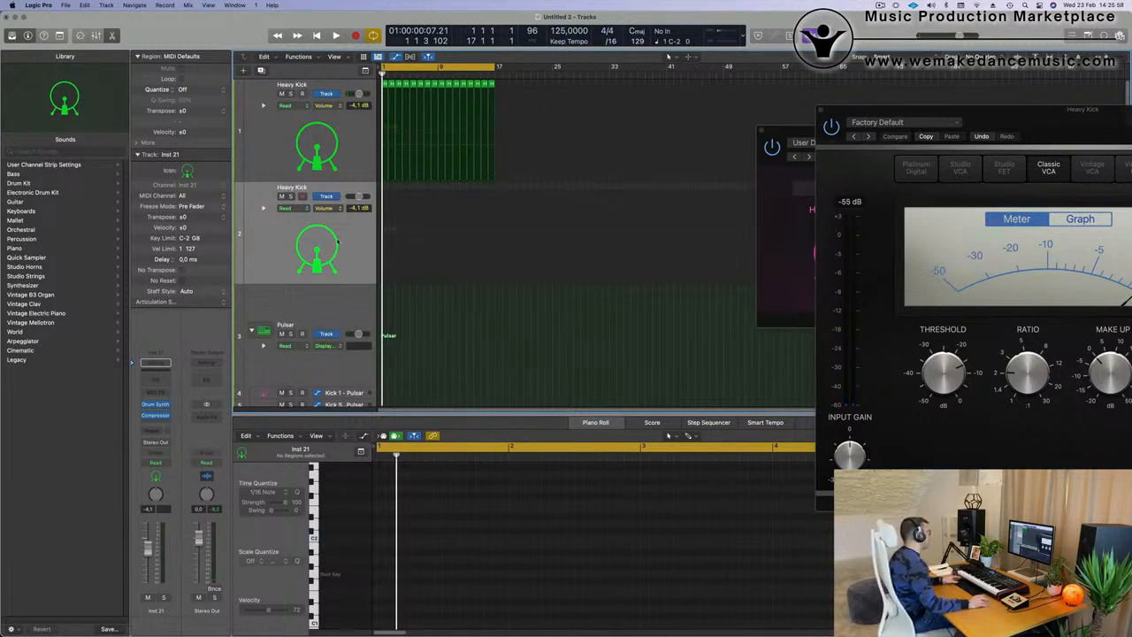
{"action": "left_click", "coordinate": [156, 405]}
{"action": "left_click_drag", "start_coordinate": [594, 138], "coordinate": [701, 152]}
{"action": "left_click", "coordinate": [525, 201]}
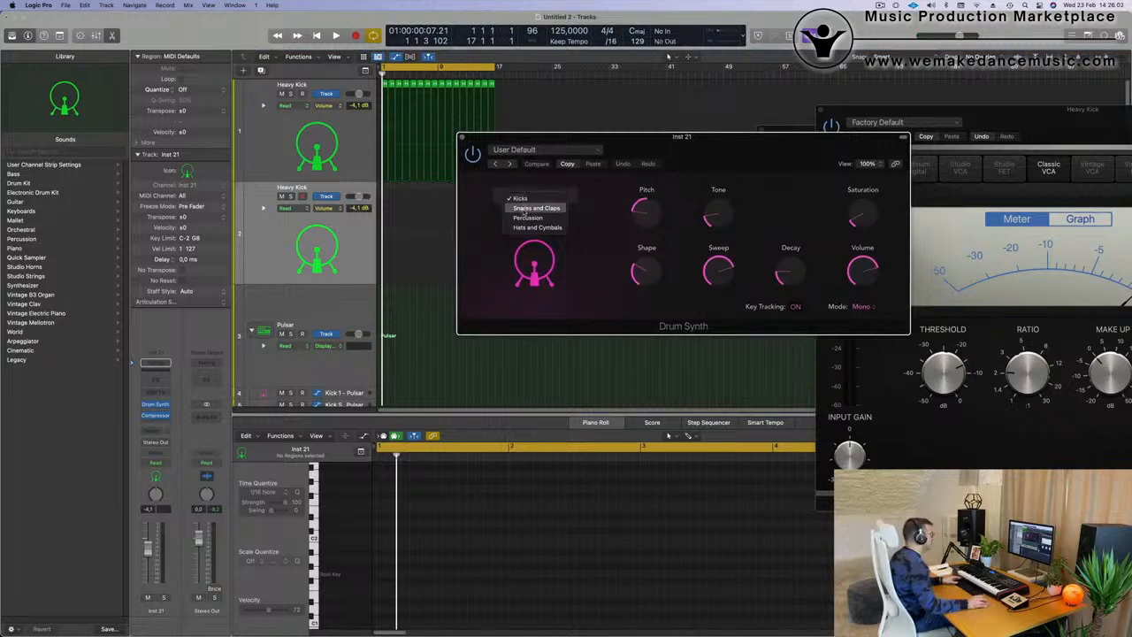
{"action": "left_click", "coordinate": [523, 212]}
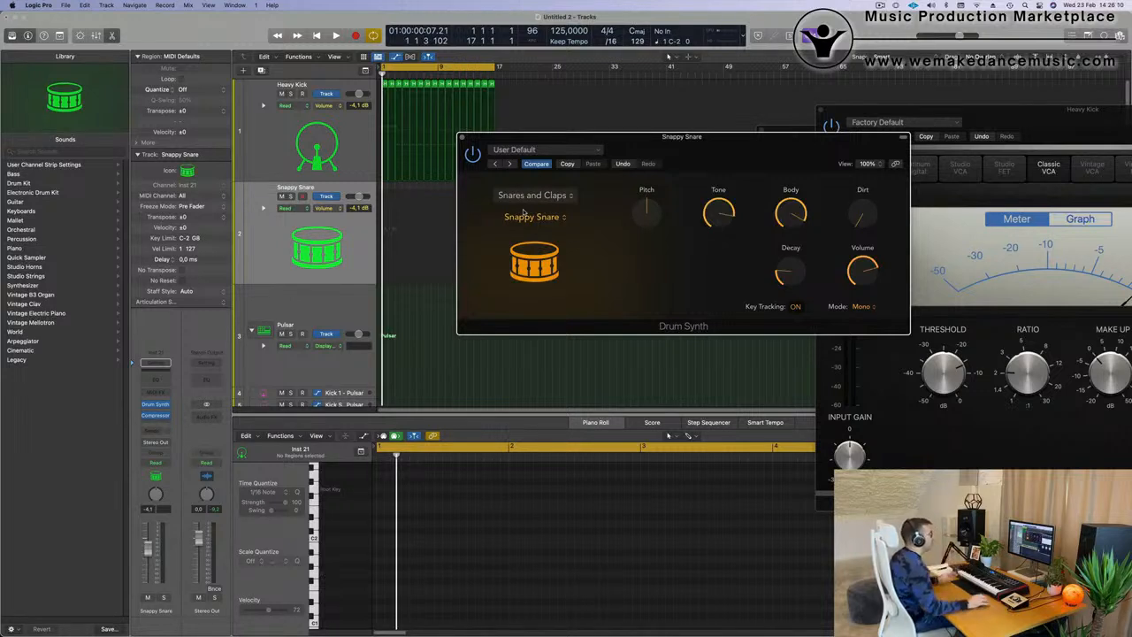
Move the Drum Synth window aside, fit all the tracks vertically in the arrangement, and play the groove
{"action": "left_click_drag", "start_coordinate": [723, 140], "coordinate": [961, 132]}
{"action": "scroll", "coordinate": [489, 236], "scroll_direction": "down", "scroll_amount": 5}
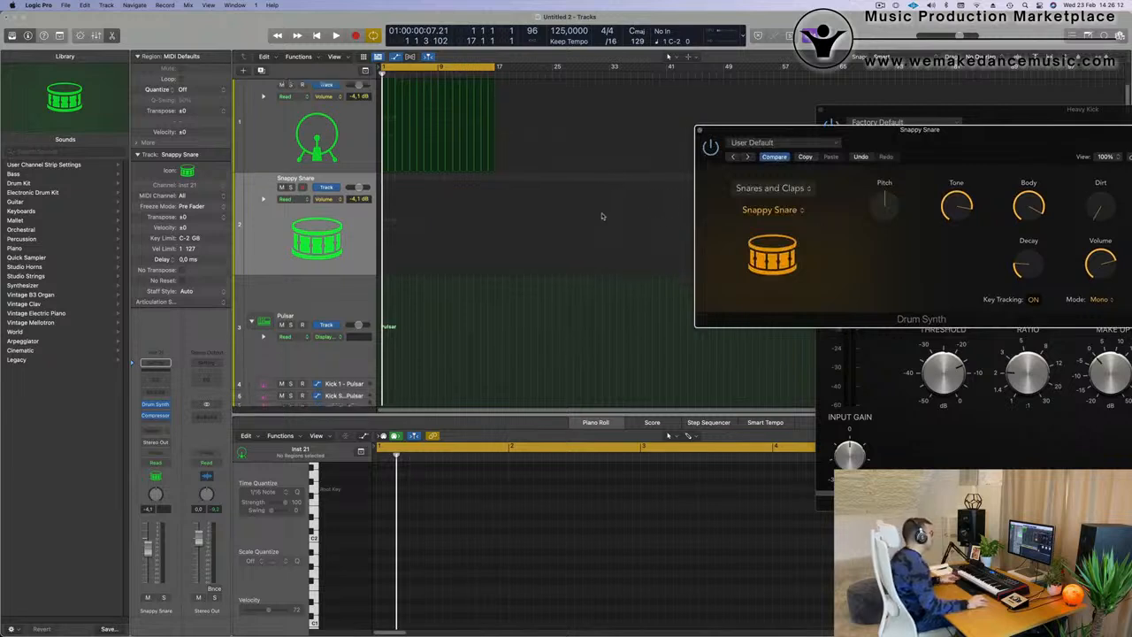
{"action": "scroll", "coordinate": [469, 257], "scroll_direction": "down", "scroll_amount": 2}
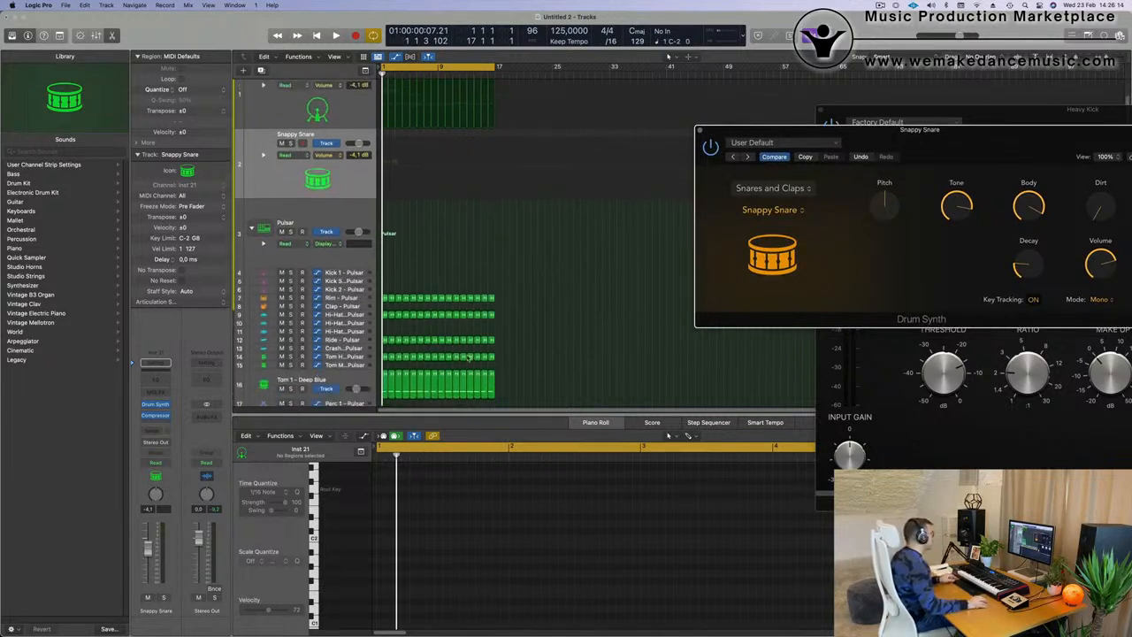
{"action": "key", "text": "super+Up"}
{"action": "key", "text": "super+Up"}
{"action": "key", "text": "super+Up"}
{"action": "key", "text": "super+Up"}
{"action": "key", "text": "super+Up"}
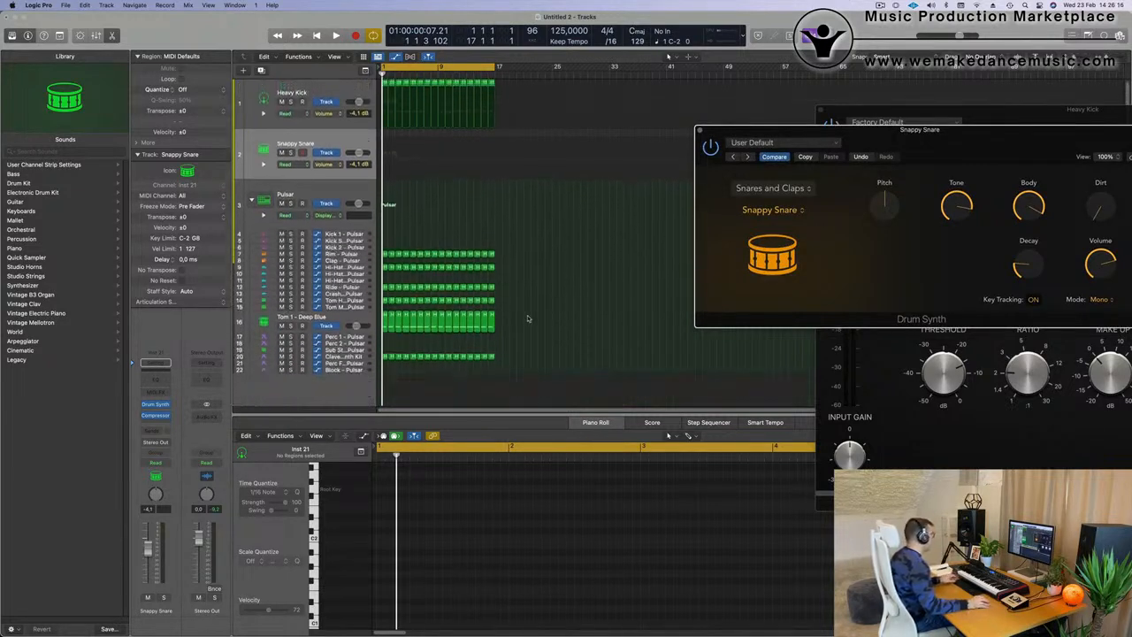
{"action": "key", "text": "space"}
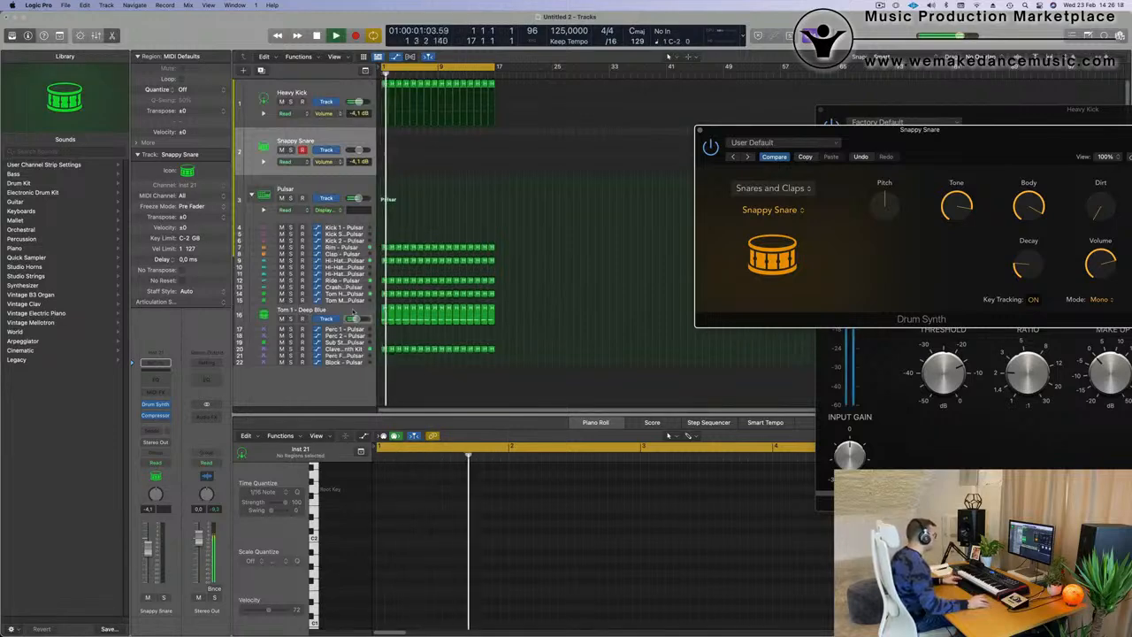
Play the groove with the Drum Synth in view, try different Pitch values on the Snappy Snare, and return it to 0
{"action": "left_click", "coordinate": [353, 315]}
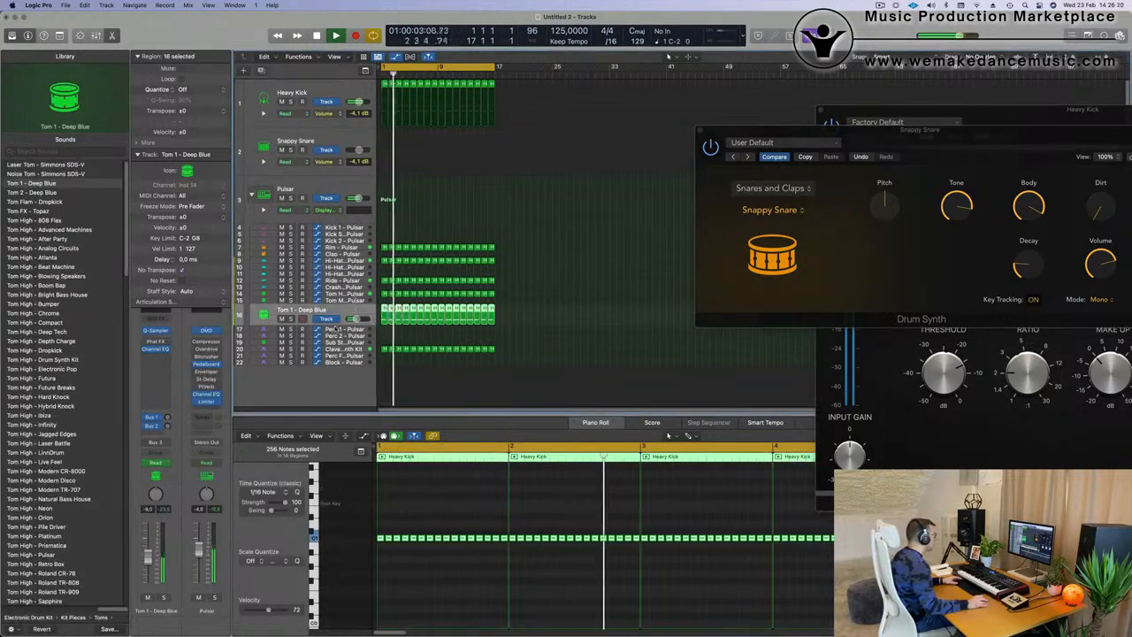
{"action": "left_click_drag", "start_coordinate": [987, 141], "coordinate": [742, 280]}
{"action": "key", "text": "space"}
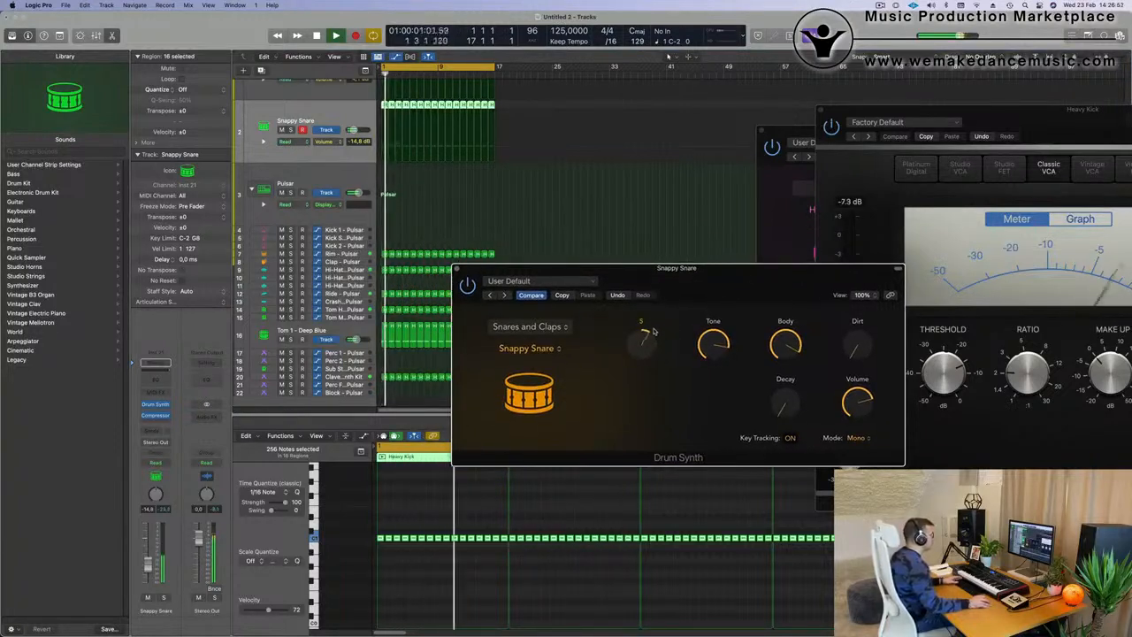
{"action": "left_click_drag", "start_coordinate": [661, 318], "coordinate": [657, 356]}
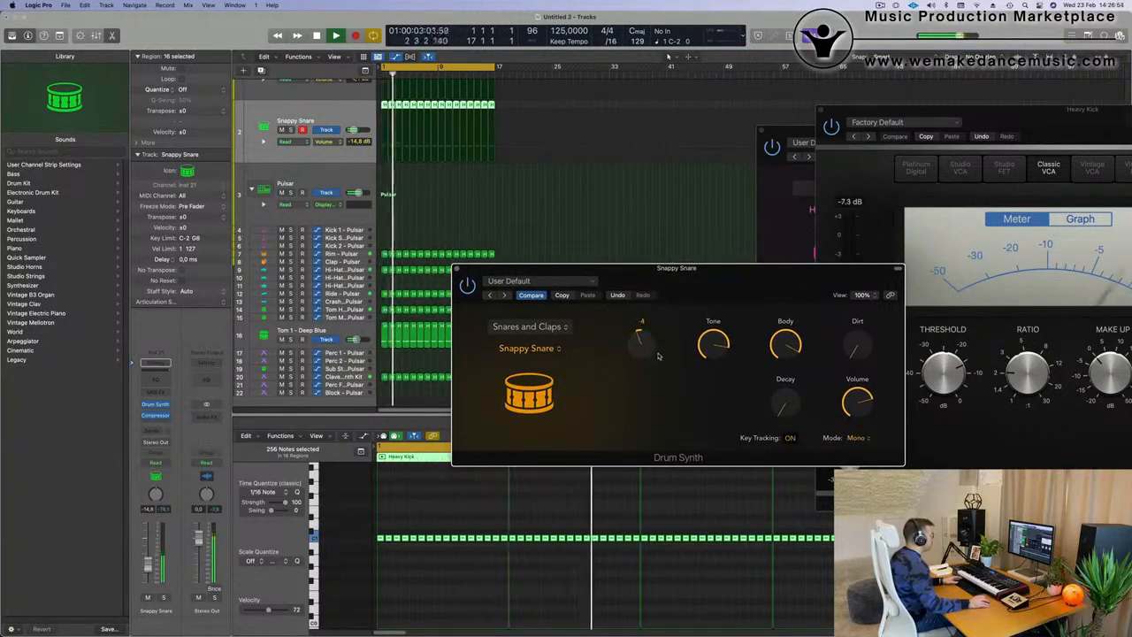
{"action": "left_click_drag", "start_coordinate": [655, 461], "coordinate": [660, 344]}
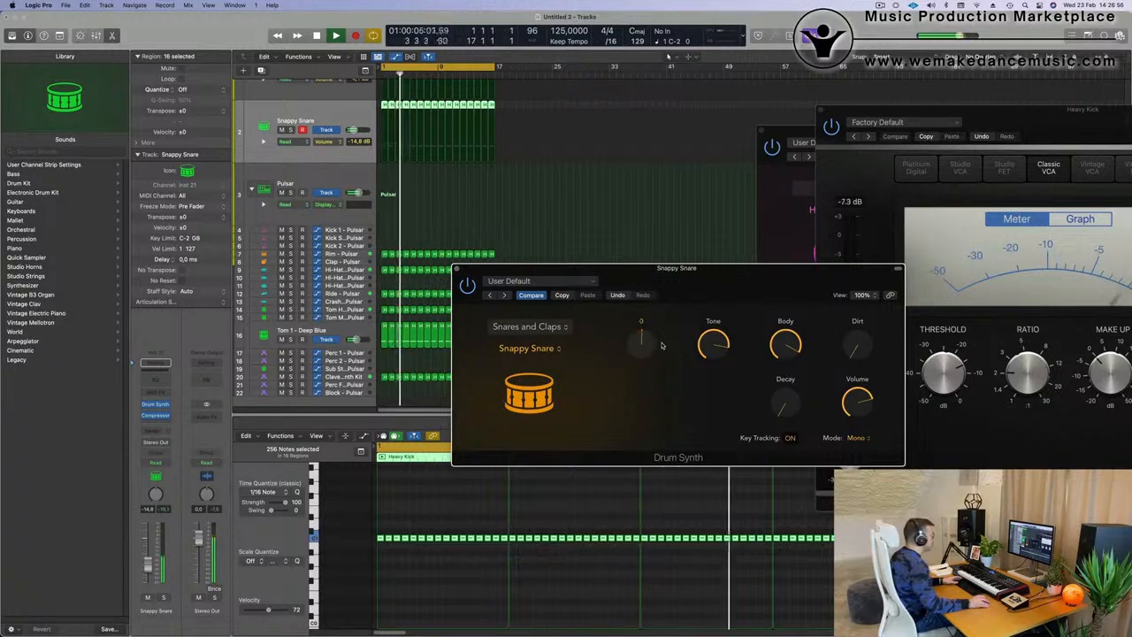
Try a longer Decay on the Snappy Snare, set the track's volume to -13.6 dB, and stop playback
{"action": "left_click_drag", "start_coordinate": [708, 282], "coordinate": [660, 276]}
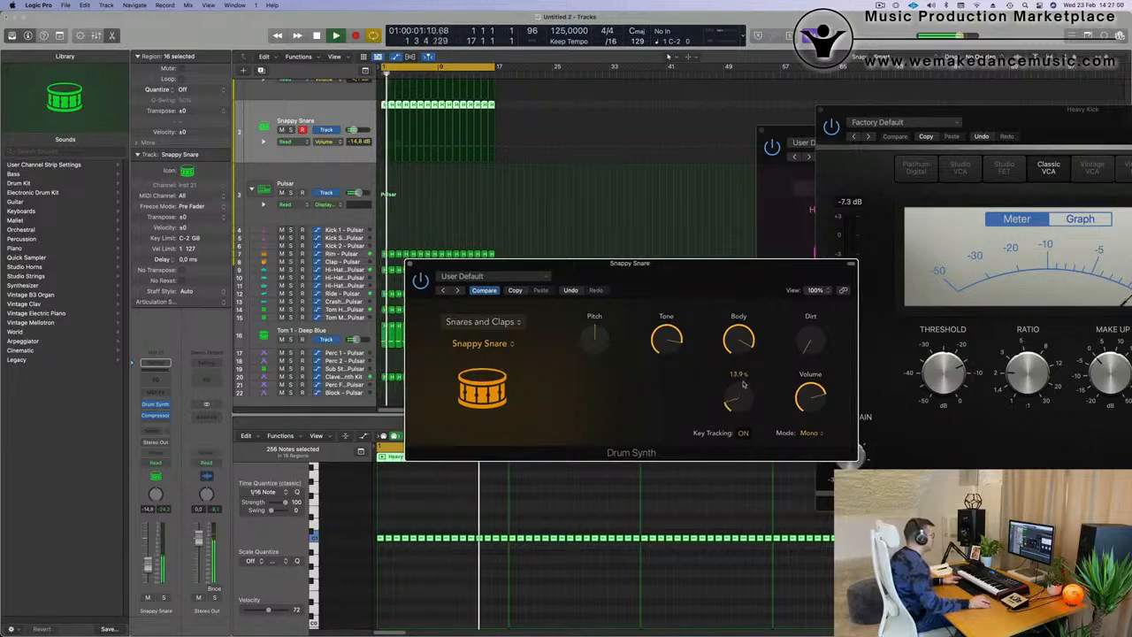
{"action": "left_click_drag", "start_coordinate": [743, 377], "coordinate": [742, 373]}
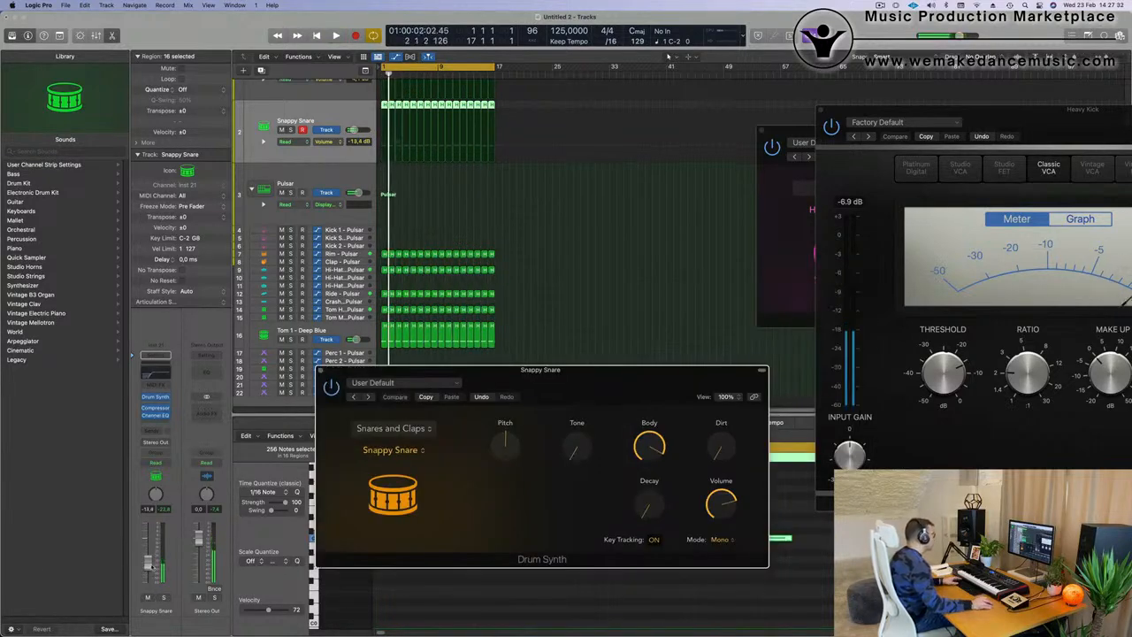
{"action": "left_click_drag", "start_coordinate": [150, 566], "coordinate": [150, 567]}
{"action": "key", "text": "space"}
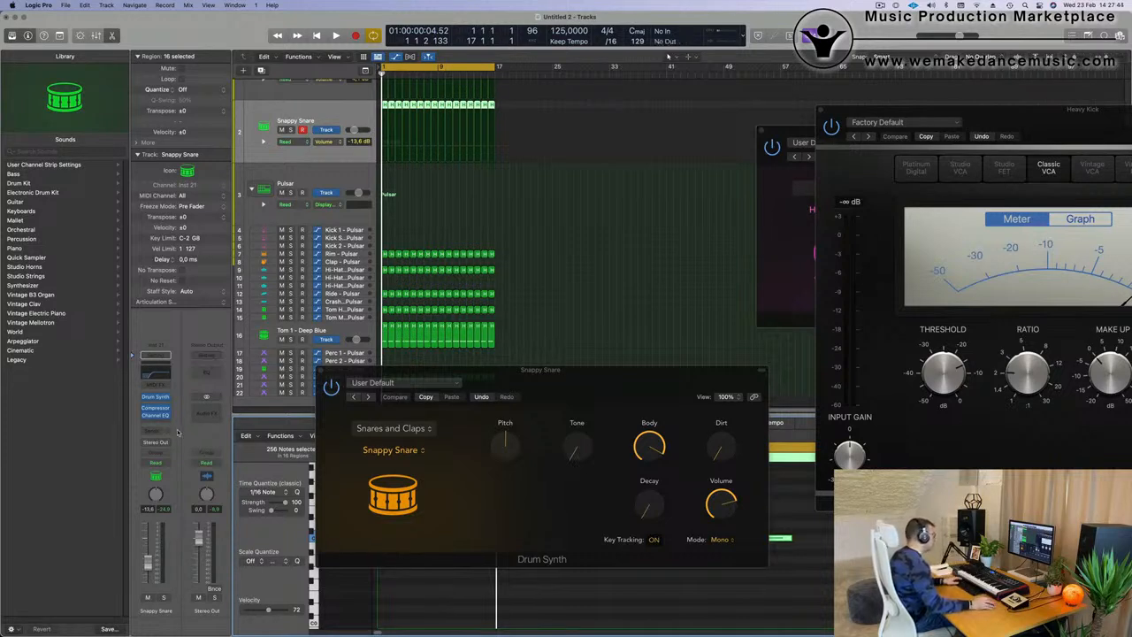
Put the Snappy Snare track in Touch automation mode and record a gradual Decay rise over the first eight bars
{"action": "key", "text": "space"}
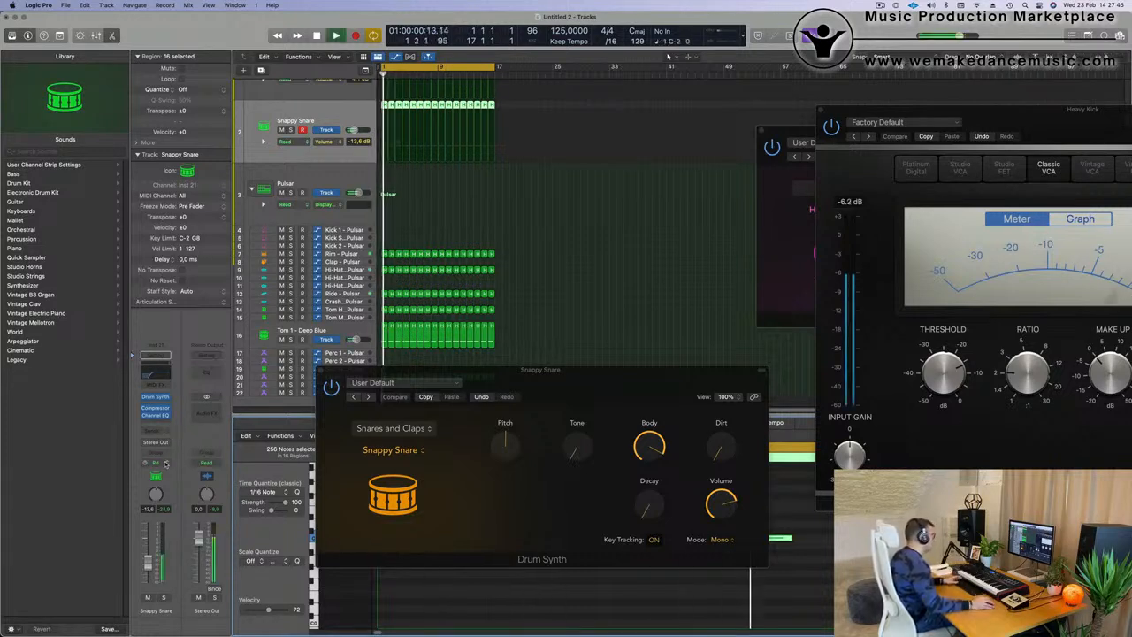
{"action": "left_click", "coordinate": [155, 463]}
{"action": "left_click", "coordinate": [157, 474]}
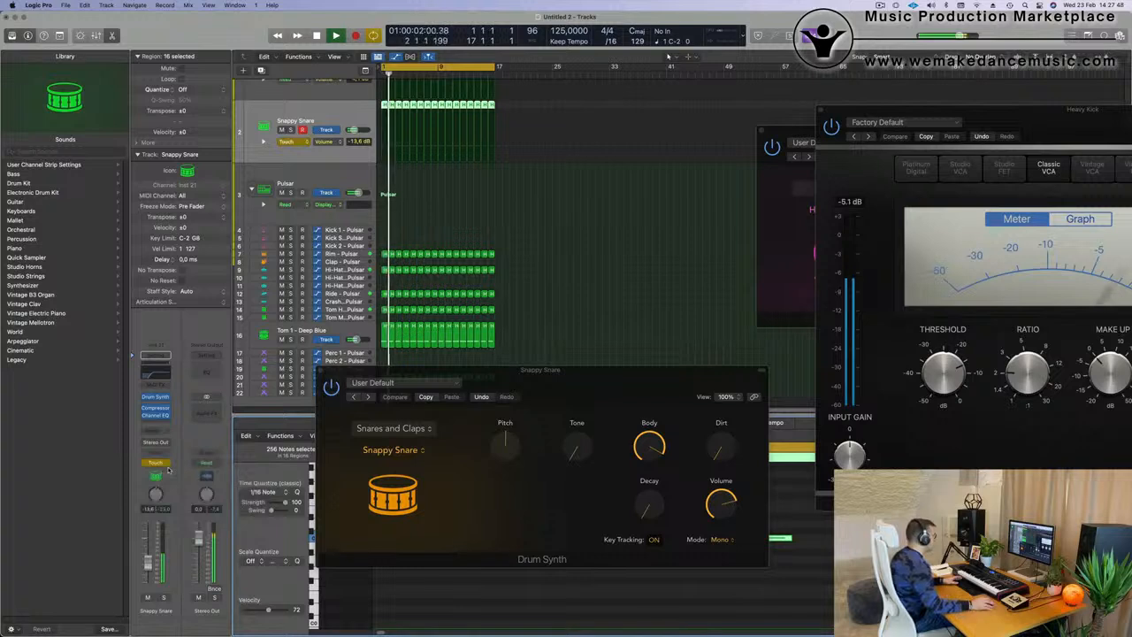
{"action": "left_click", "coordinate": [651, 509]}
{"action": "left_click_drag", "start_coordinate": [651, 508], "coordinate": [654, 450]}
{"action": "key", "text": "space"}
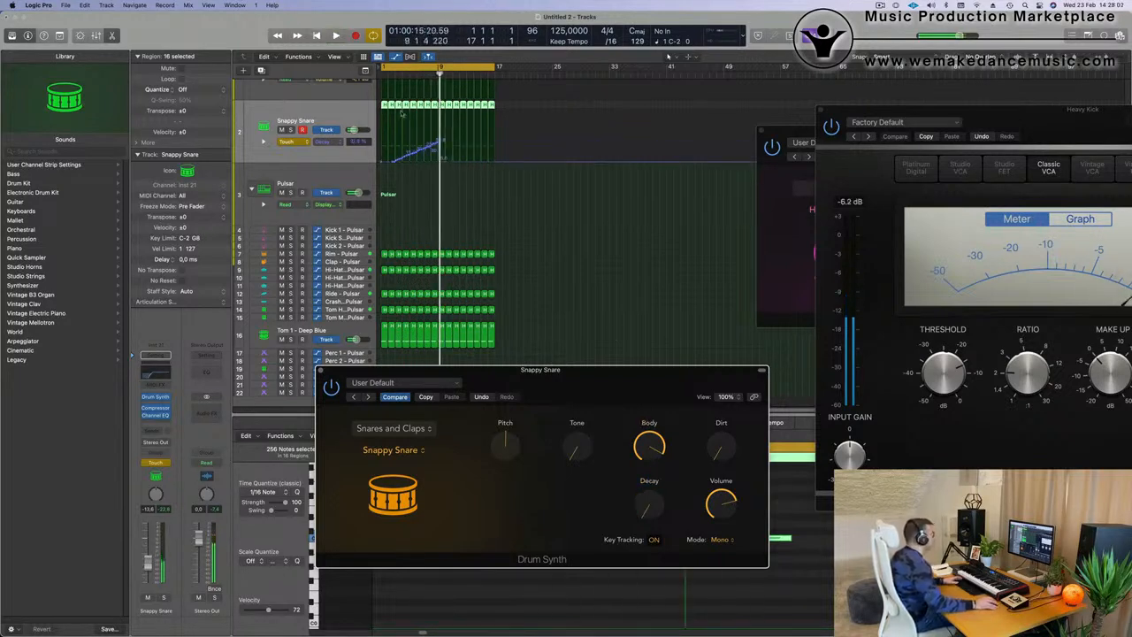
Replace the recorded Decay curve with a straight ramp up to 36.5% near the end of bar 8, and play it
{"action": "mouse_move", "coordinate": [442, 161]}
{"action": "left_mouse_down"}
{"action": "mouse_move", "coordinate": [379, 164]}
{"action": "mouse_move", "coordinate": [436, 143]}
{"action": "left_mouse_up"}
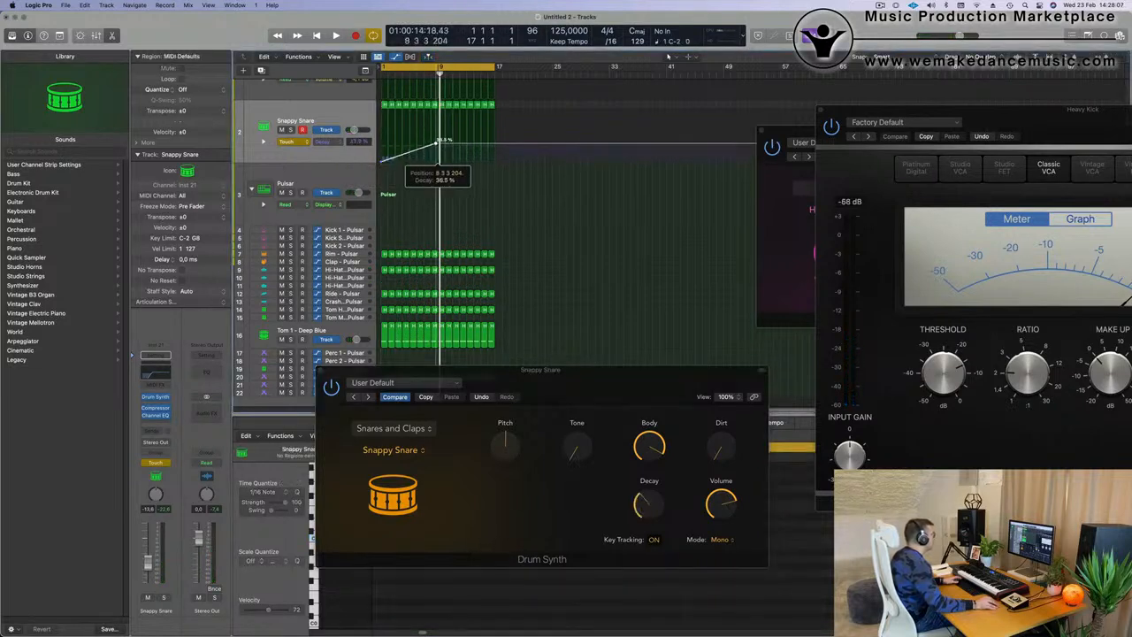
{"action": "key", "text": "space"}
{"action": "key", "text": "super+Right"}
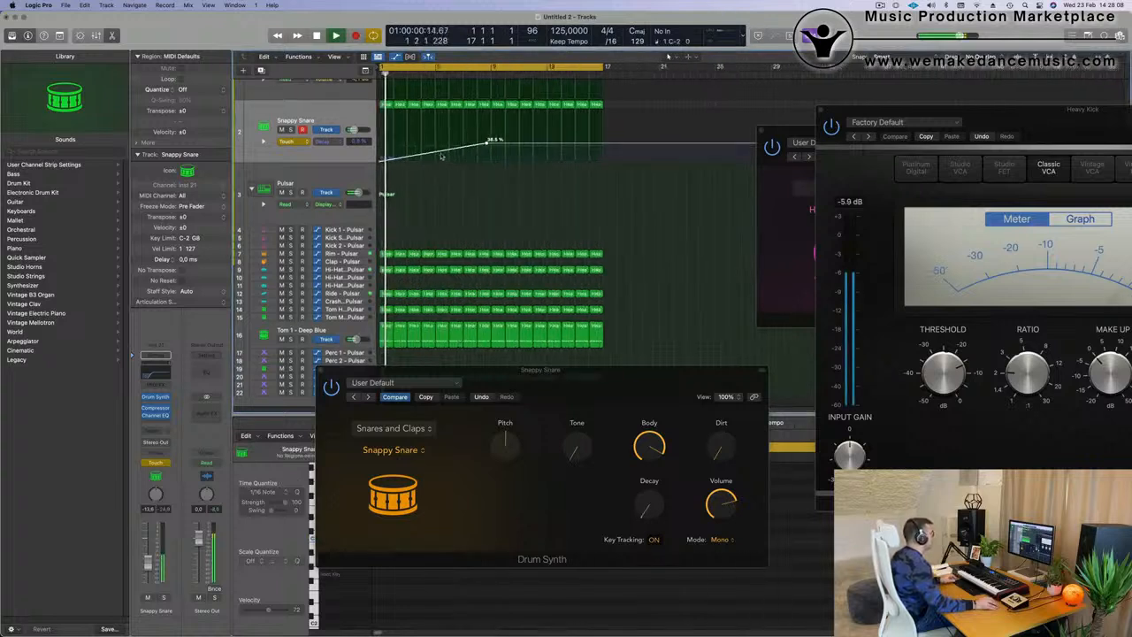
Raise the peak of the Decay ramp near bar 9 and set the Snappy Snare track's automation mode to Read
{"action": "key", "text": "super+Right"}
{"action": "mouse_move", "coordinate": [580, 143]}
{"action": "left_mouse_down"}
{"action": "mouse_move", "coordinate": [582, 132]}
{"action": "mouse_move", "coordinate": [590, 159]}
{"action": "mouse_move", "coordinate": [587, 134]}
{"action": "left_mouse_up"}
{"action": "scroll", "coordinate": [536, 169], "scroll_direction": "down", "scroll_amount": 5}
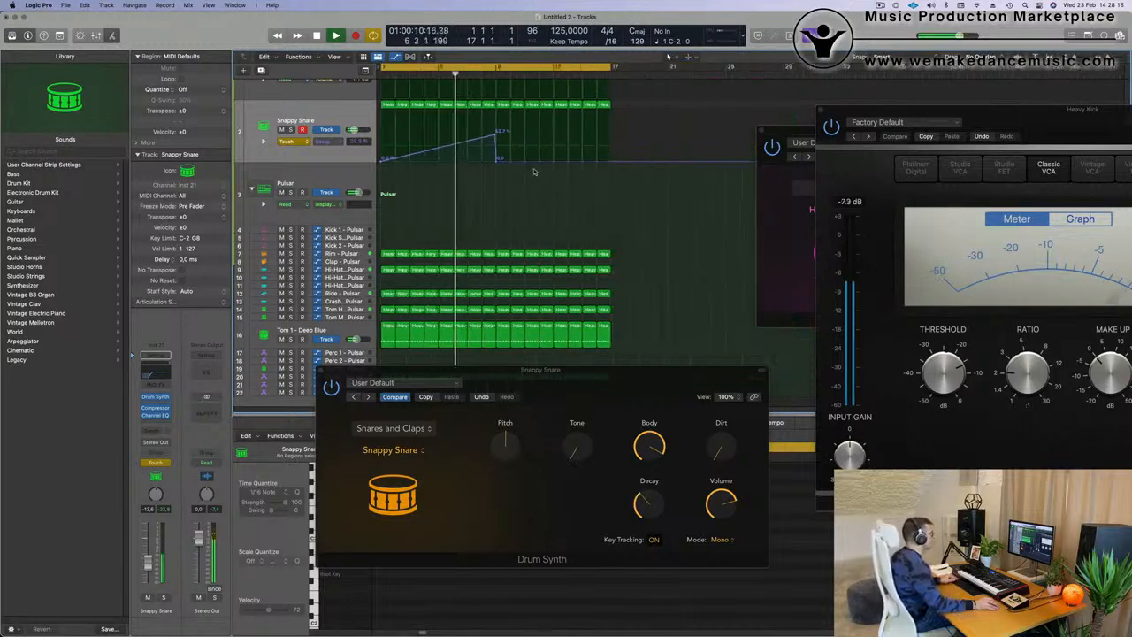
{"action": "scroll", "coordinate": [405, 191], "scroll_direction": "up", "scroll_amount": 5}
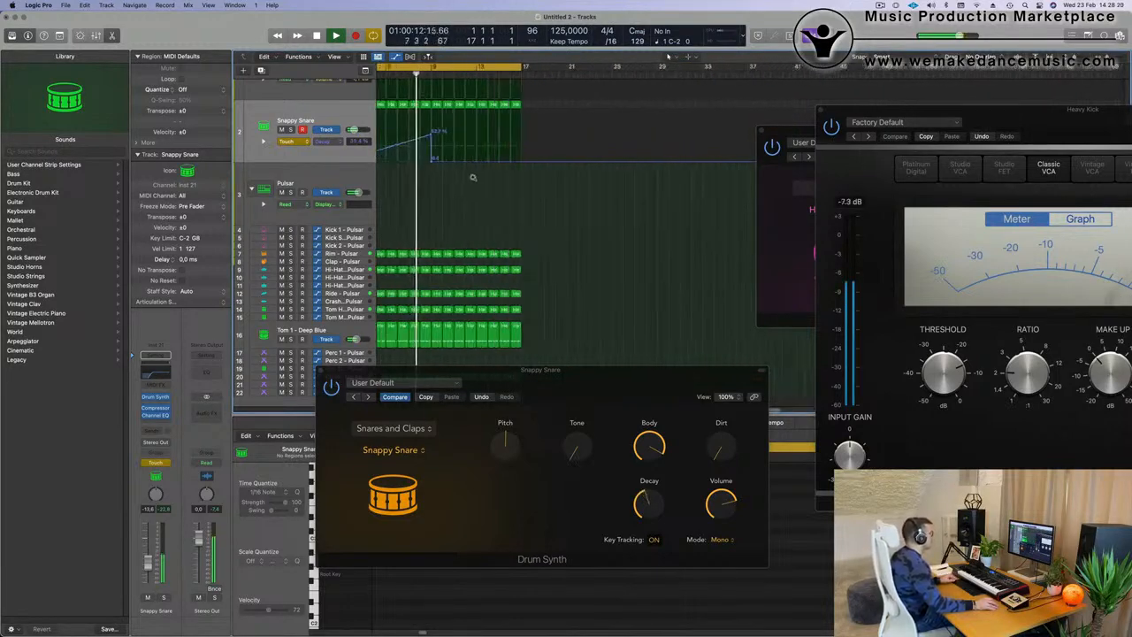
{"action": "scroll", "coordinate": [407, 191], "scroll_direction": "right", "scroll_amount": 2}
{"action": "left_click", "coordinate": [292, 142]}
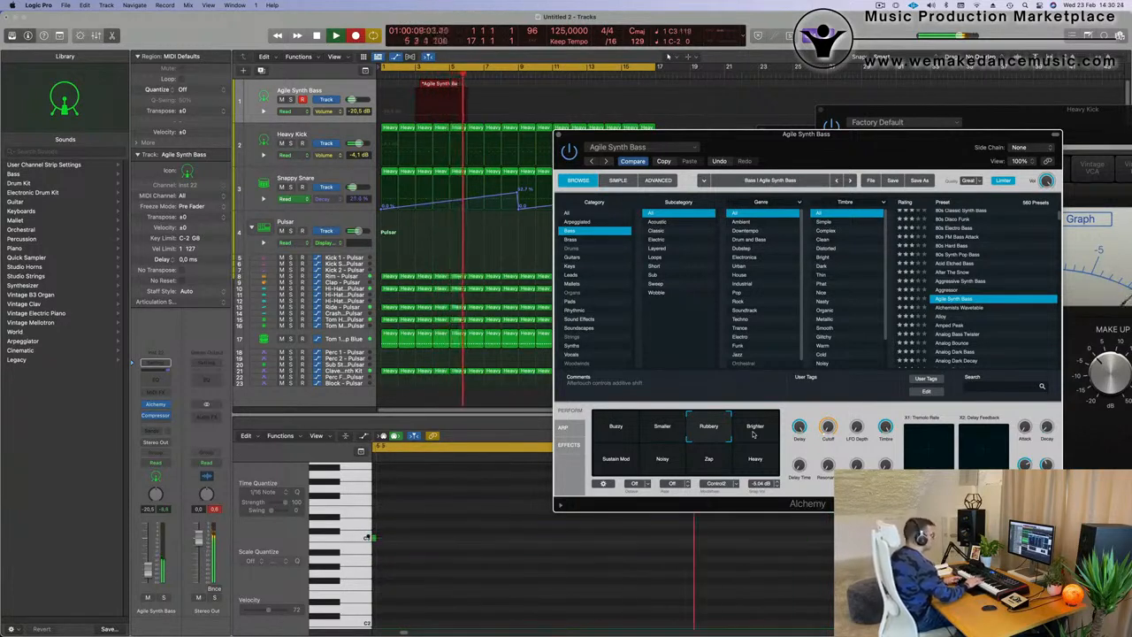
Stop recording and split the Agile Synth Bass region at bar 5, splitting the notes that cross the cut
{"action": "key", "text": "space"}
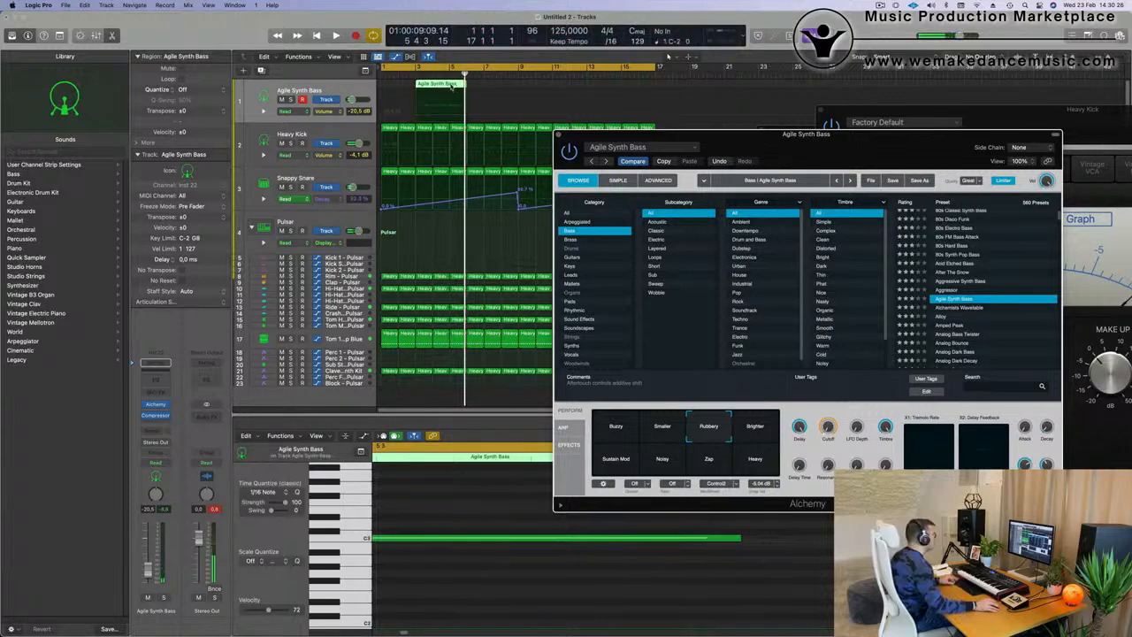
{"action": "key", "text": "super+t"}
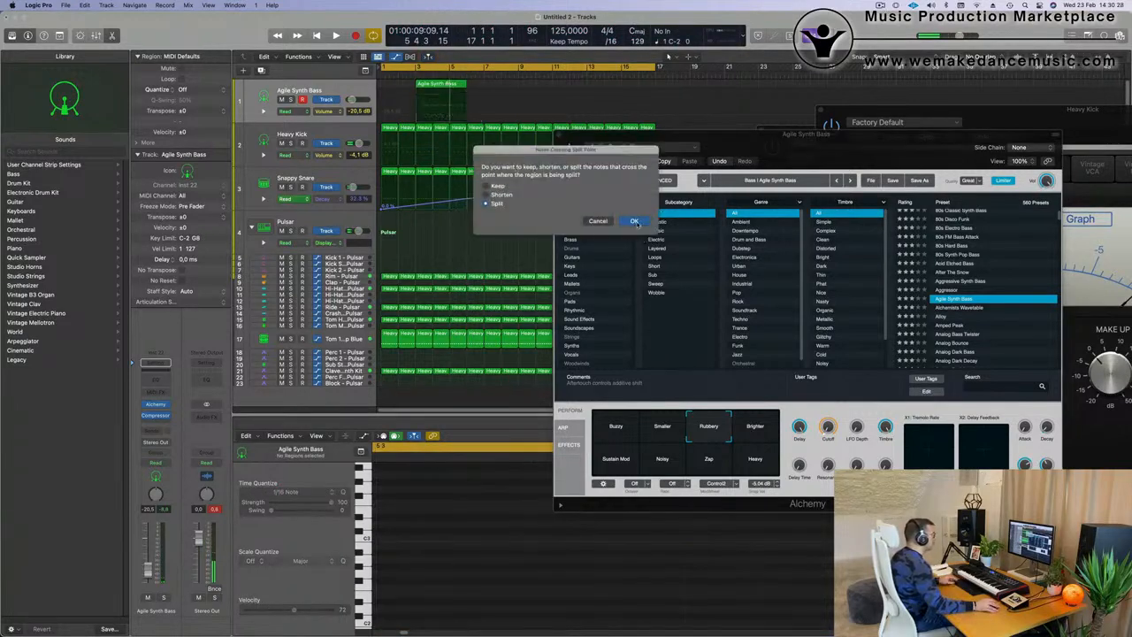
{"action": "left_click", "coordinate": [634, 222]}
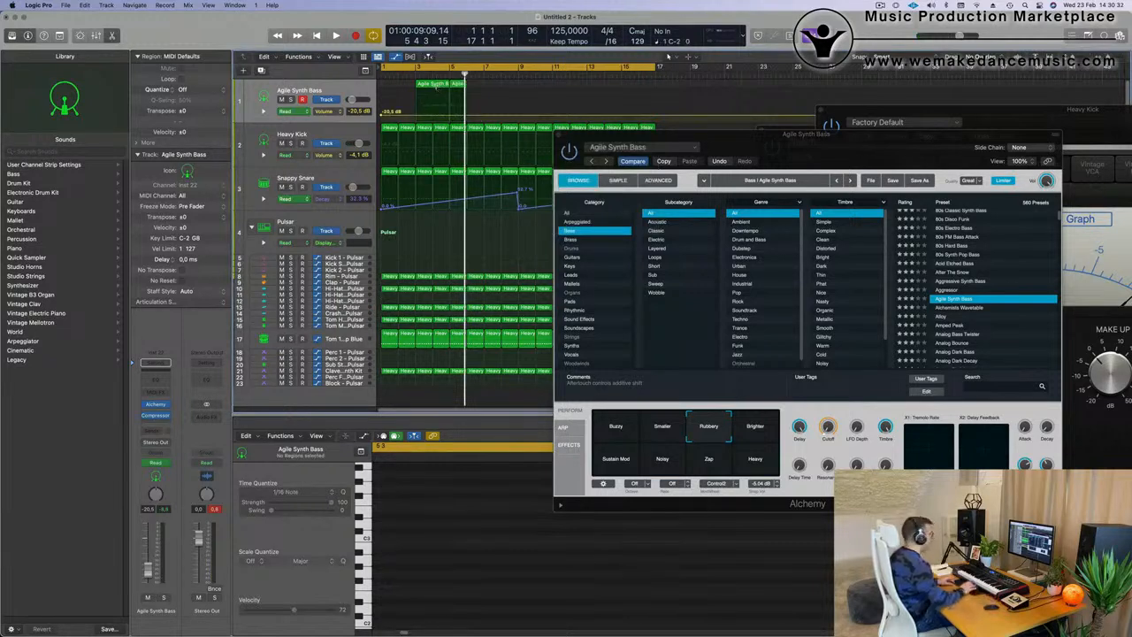
Delete the first part of the split bass region, move the remaining part to bar 1, and start playback
{"action": "left_click", "coordinate": [436, 87]}
{"action": "key", "text": "Delete"}
{"action": "left_click_drag", "start_coordinate": [457, 86], "coordinate": [388, 85]}
{"action": "key", "text": "space"}
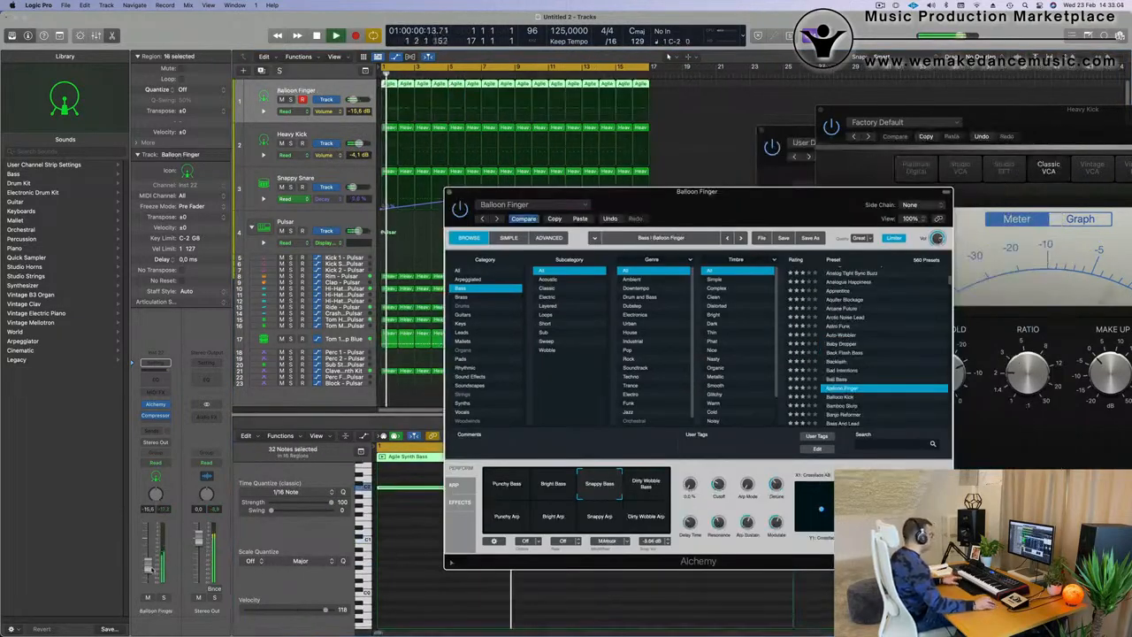
Set the Balloon Finger track's volume to -13.2 dB and switch its Compressor to the Platinum Digital model
{"action": "left_click", "coordinate": [161, 533]}
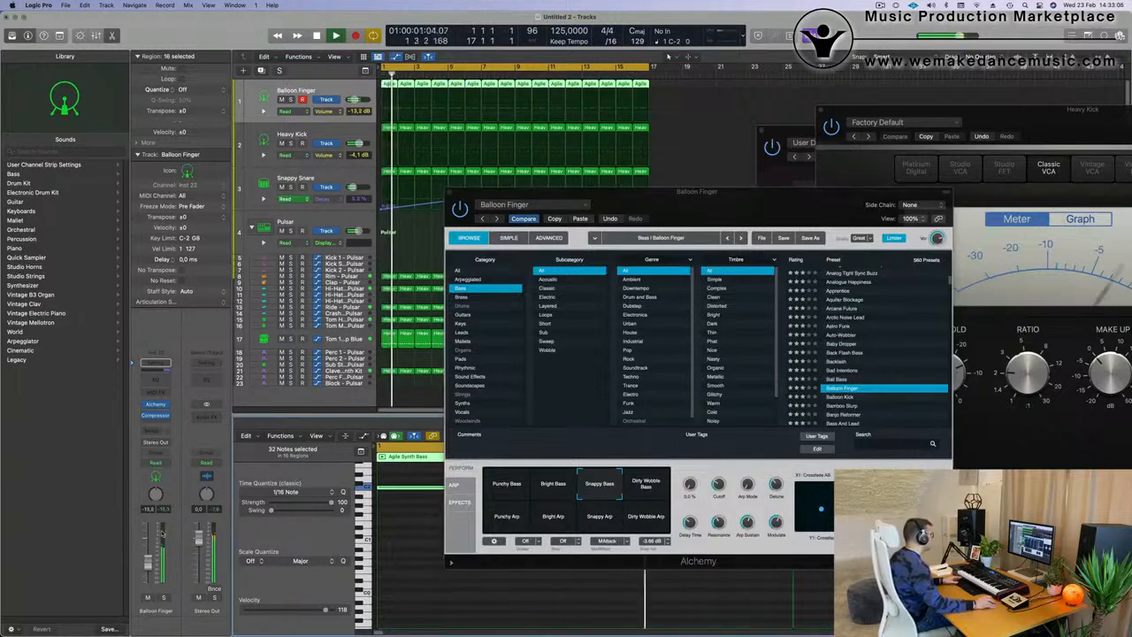
{"action": "left_click", "coordinate": [155, 416]}
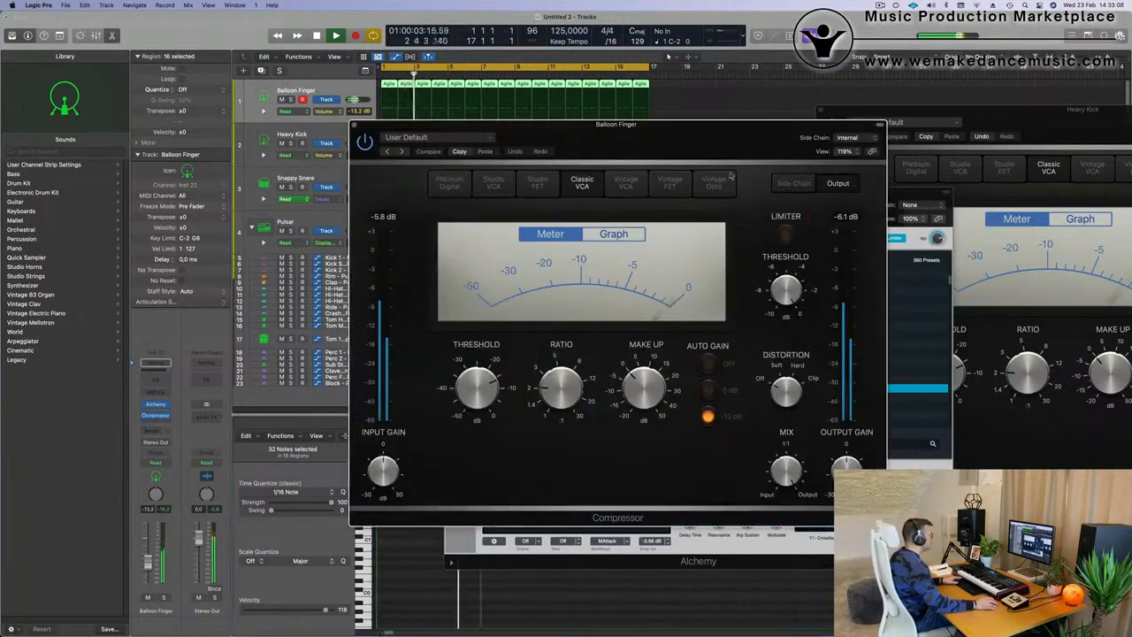
{"action": "left_click", "coordinate": [449, 182]}
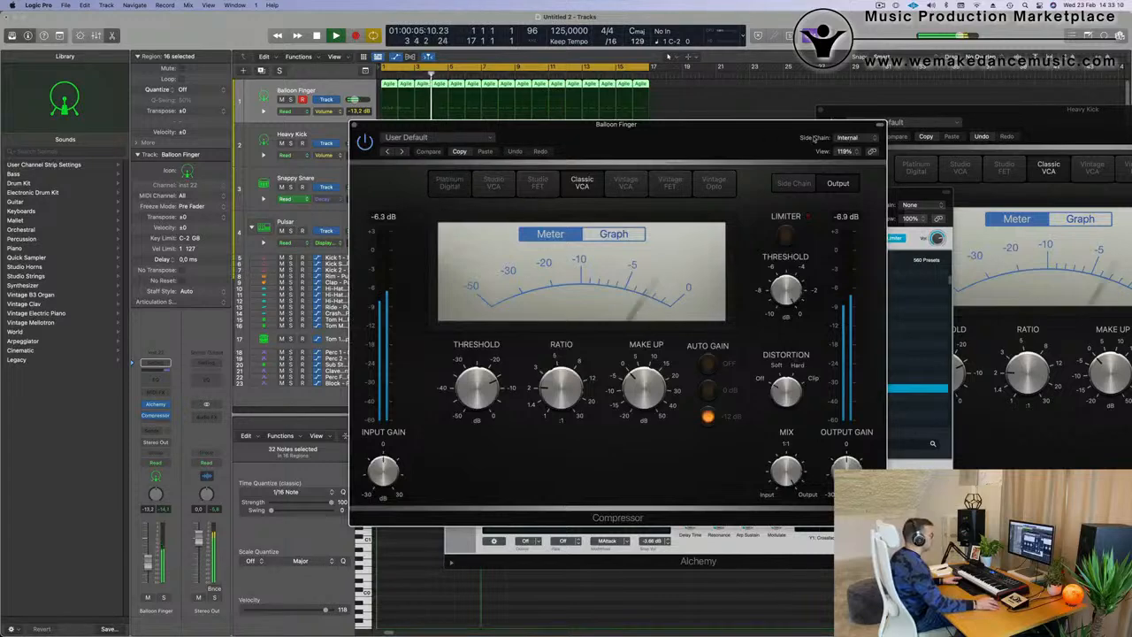
Set the Balloon Finger Compressor's side chain source to Kick 1 - Pulsar (Inst 2)
{"action": "left_click", "coordinate": [847, 137]}
{"action": "mouse_move", "coordinate": [858, 167]}
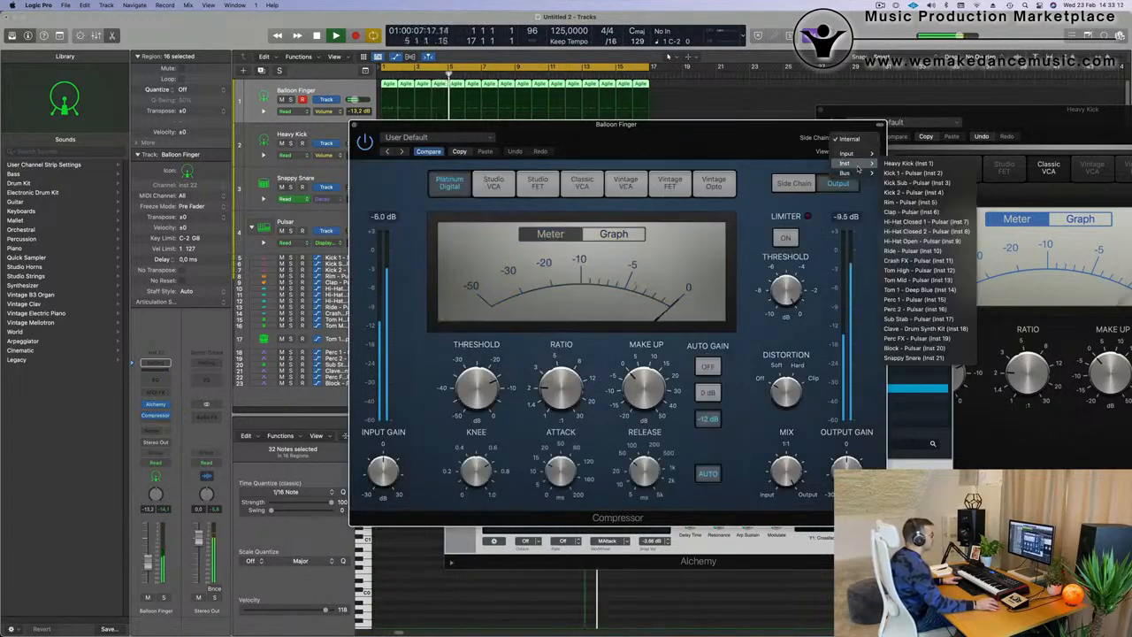
{"action": "left_click", "coordinate": [919, 172]}
Adjust the Balloon Finger Compressor's Release and set its Attack to 200 ms
{"action": "left_click_drag", "start_coordinate": [676, 147], "coordinate": [747, 143]}
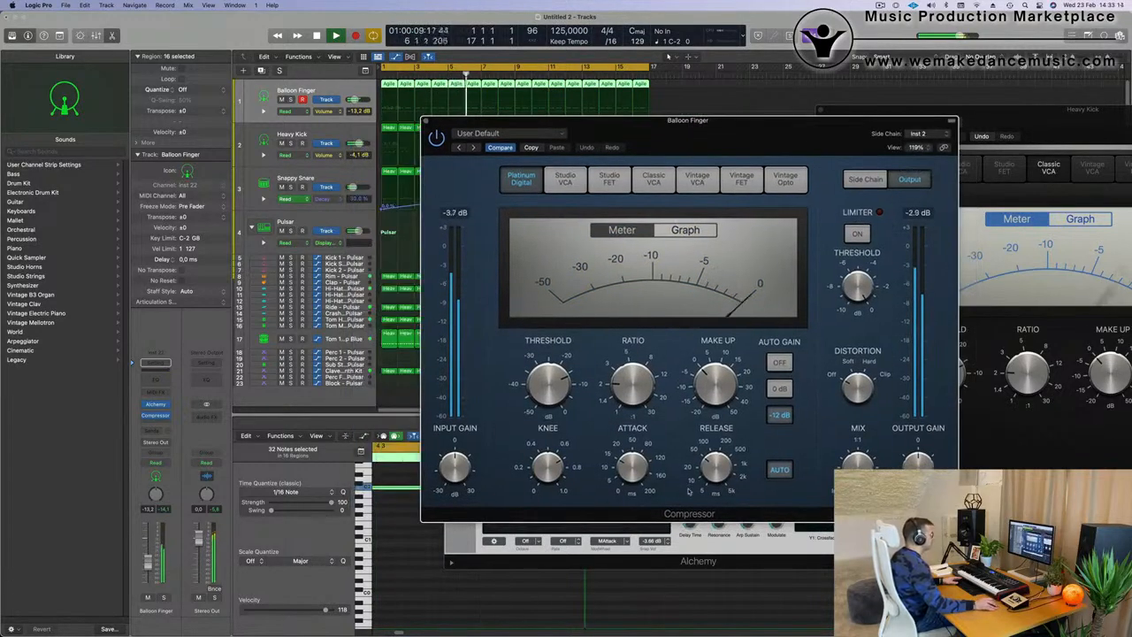
{"action": "left_click_drag", "start_coordinate": [725, 456], "coordinate": [721, 397]}
{"action": "left_click_drag", "start_coordinate": [628, 492], "coordinate": [745, 372]}
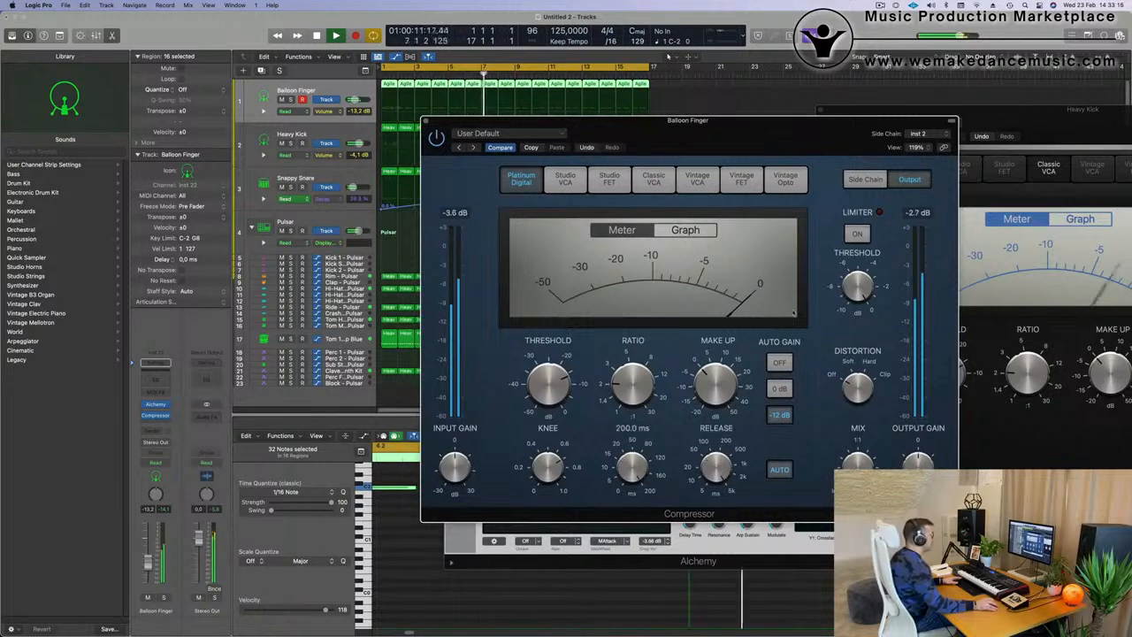
Set the Compressor's side chain source to Heavy Kick (Inst 1) and lower the Balloon Finger track's volume to -15.8 dB
{"action": "left_click", "coordinate": [926, 134]}
{"action": "mouse_move", "coordinate": [937, 126]}
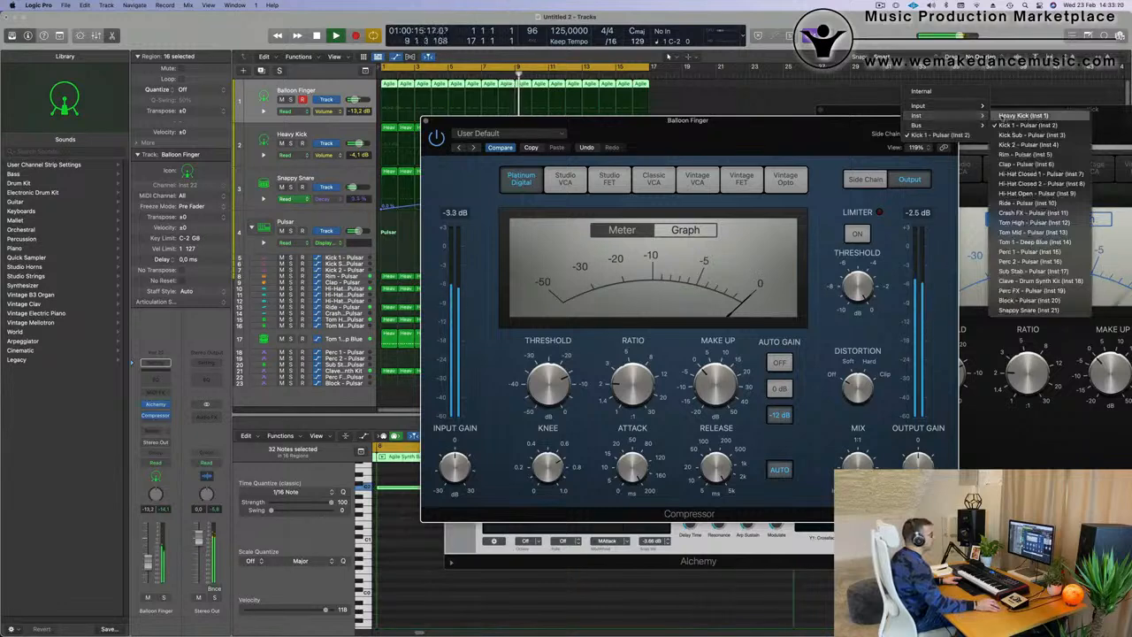
{"action": "left_click", "coordinate": [1012, 116]}
{"action": "left_click_drag", "start_coordinate": [788, 134], "coordinate": [820, 135]}
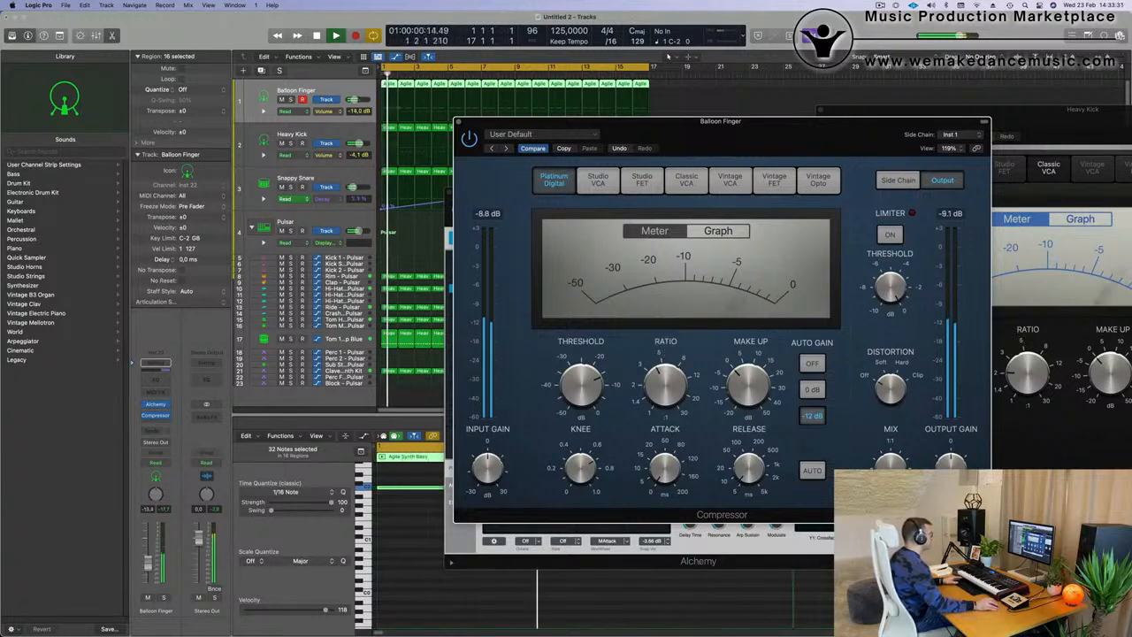
{"action": "left_click_drag", "start_coordinate": [148, 566], "coordinate": [148, 571]}
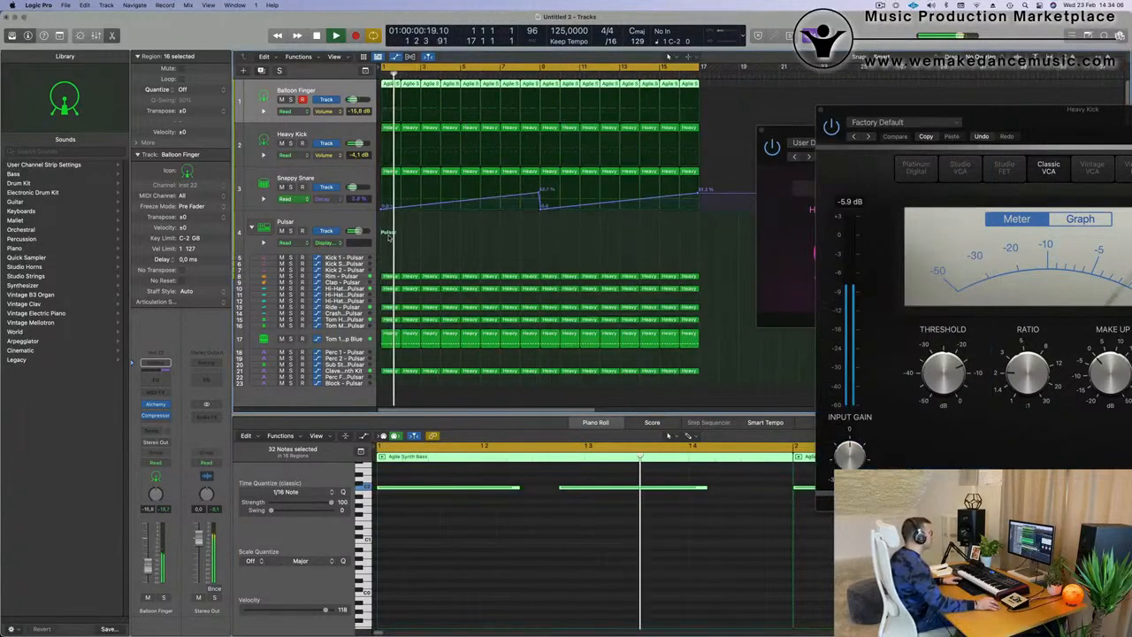
Duplicate the Balloon Finger track with its settings and move the bass region at bar 1 onto the copy
{"action": "key", "text": "super+d"}
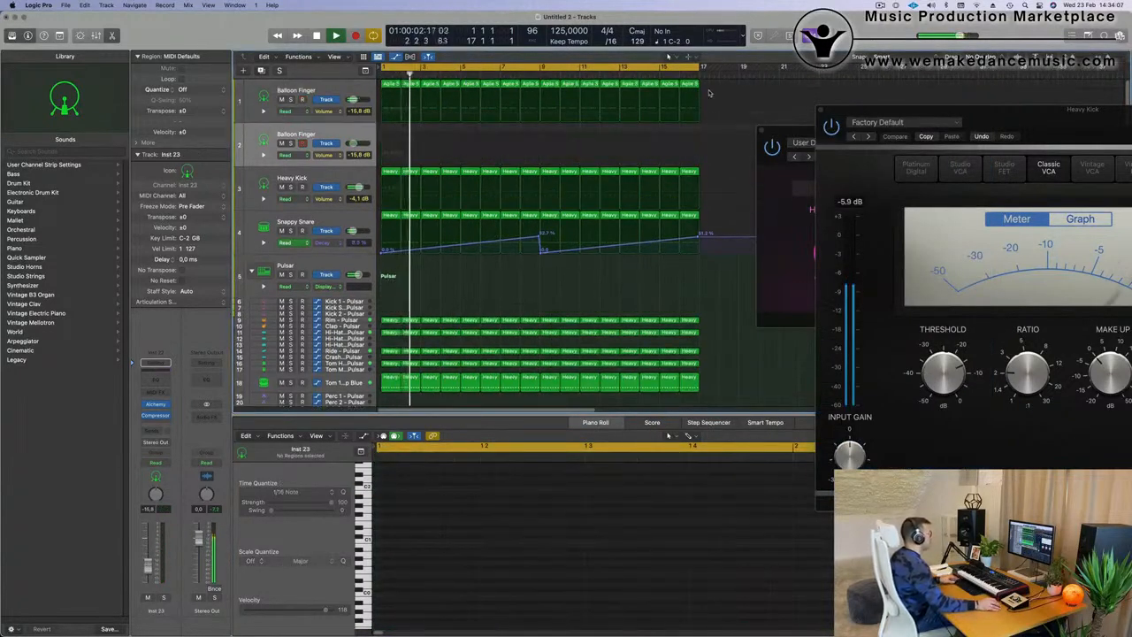
{"action": "left_click", "coordinate": [389, 85]}
{"action": "left_click_drag", "start_coordinate": [389, 86], "coordinate": [388, 137]}
{"action": "key", "text": "space"}
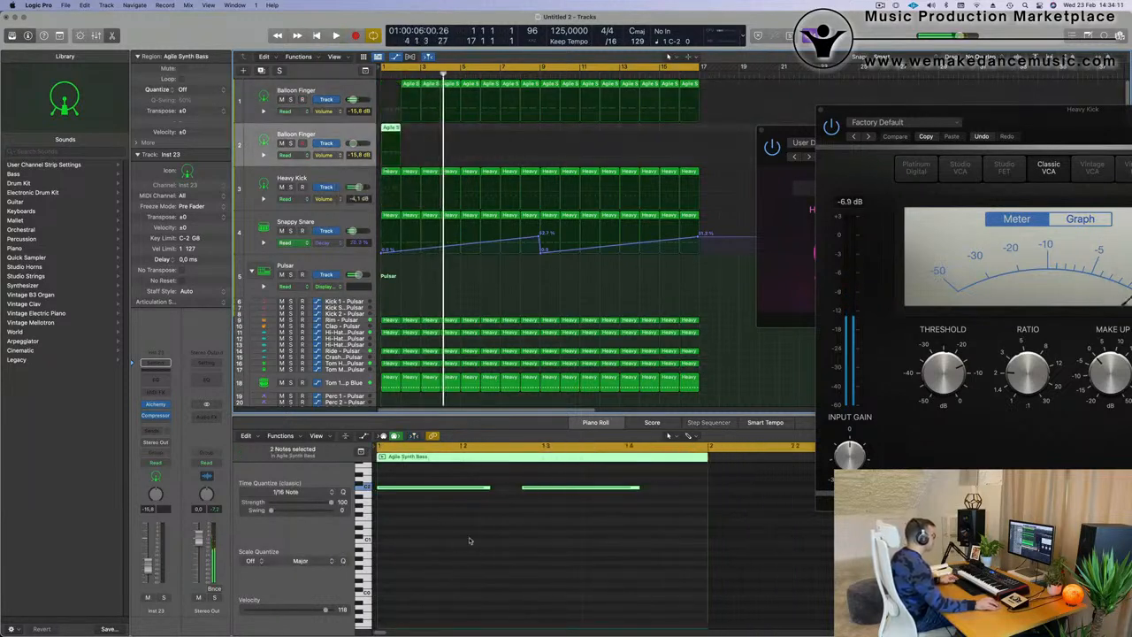
{"action": "scroll", "coordinate": [470, 542], "scroll_direction": "up", "scroll_amount": 5}
{"action": "mouse_move", "coordinate": [418, 519]}
{"action": "left_mouse_down"}
{"action": "mouse_move", "coordinate": [682, 559]}
{"action": "mouse_move", "coordinate": [545, 538]}
{"action": "mouse_move", "coordinate": [350, 563]}
{"action": "left_mouse_up"}
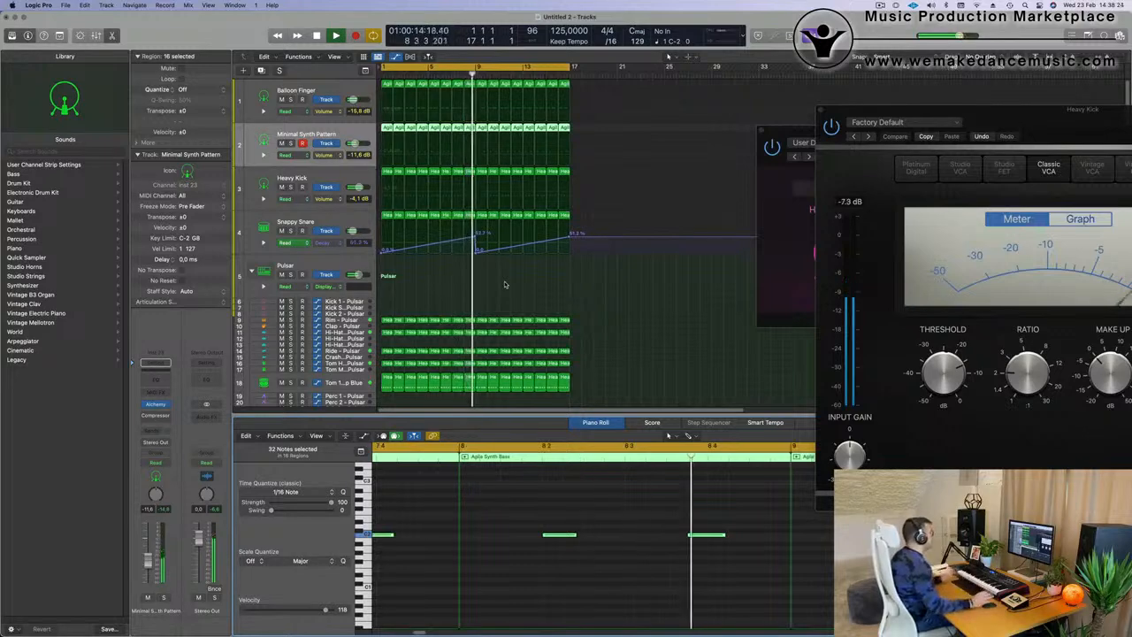
Delete the Rim - Pulsar regions from bar 9 up to bar 17 in the arrangement
{"action": "left_click", "coordinate": [495, 287]}
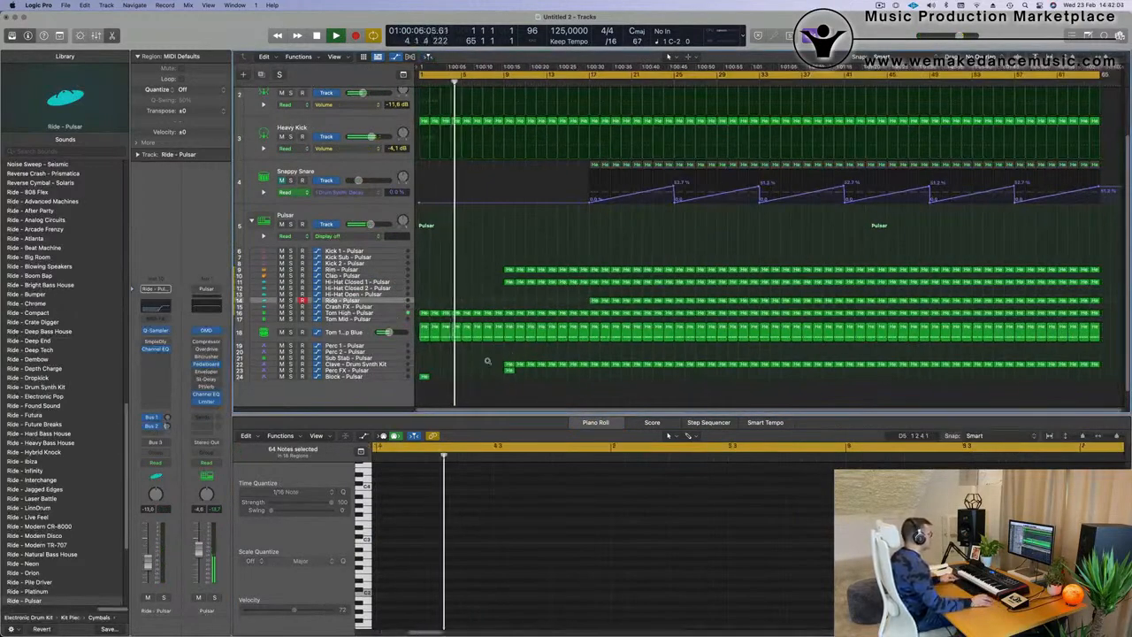
{"action": "scroll", "coordinate": [488, 360], "scroll_direction": "up", "scroll_amount": 1}
{"action": "scroll", "coordinate": [502, 329], "scroll_direction": "up", "scroll_amount": 3}
{"action": "scroll", "coordinate": [502, 327], "scroll_direction": "down", "scroll_amount": 1}
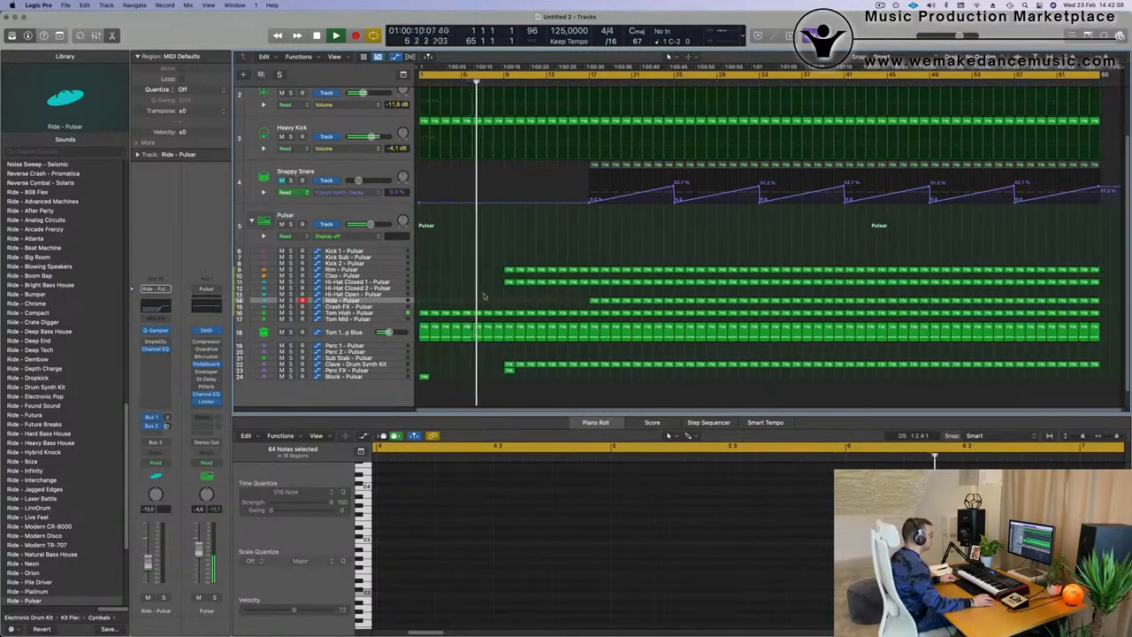
{"action": "left_click_drag", "start_coordinate": [550, 265], "coordinate": [584, 270]}
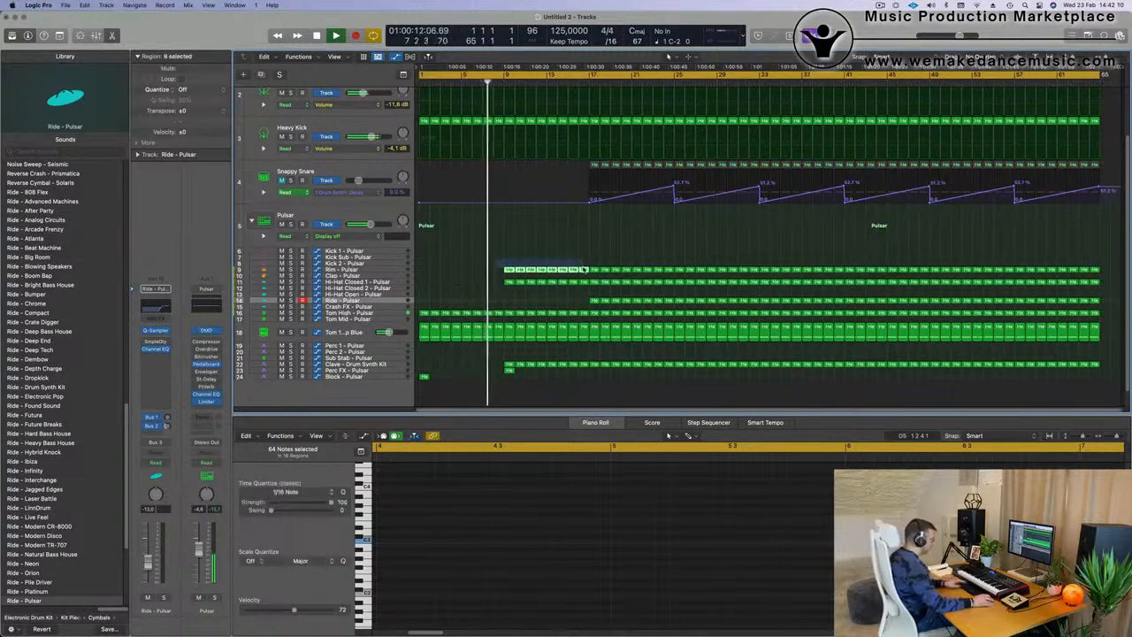
{"action": "key", "text": "Delete"}
{"action": "scroll", "coordinate": [548, 269], "scroll_direction": "up", "scroll_amount": 2}
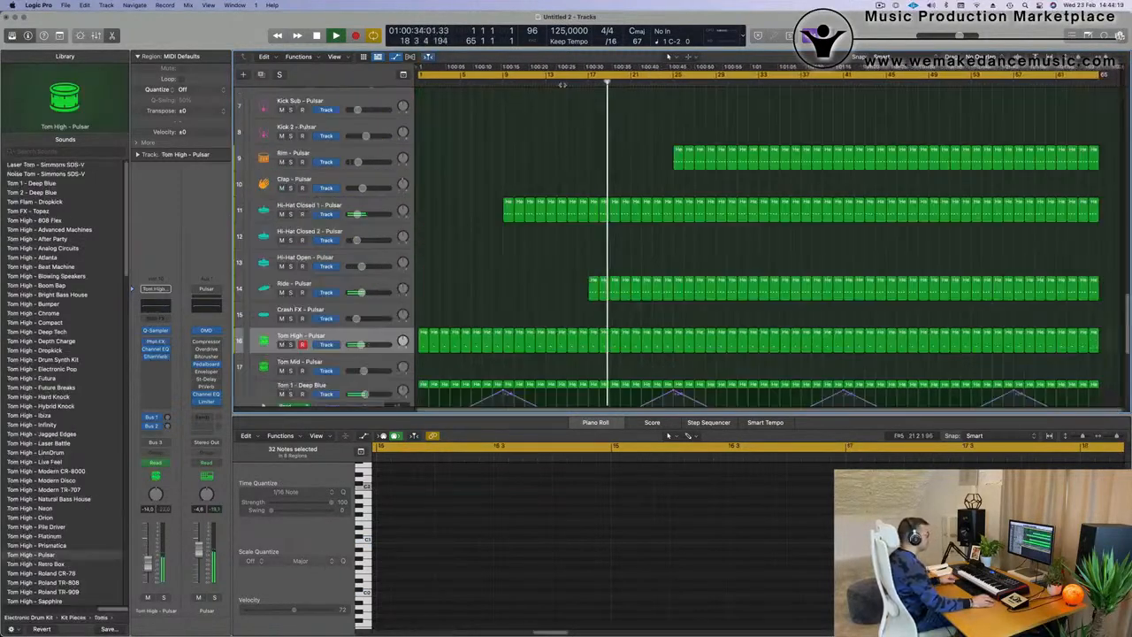
Delete the Ride, Tom High and Tom 1 - Deep Blue regions from bar 17 up to bar 21 and replay the transition
{"action": "scroll", "coordinate": [607, 291], "scroll_direction": "down", "scroll_amount": 5}
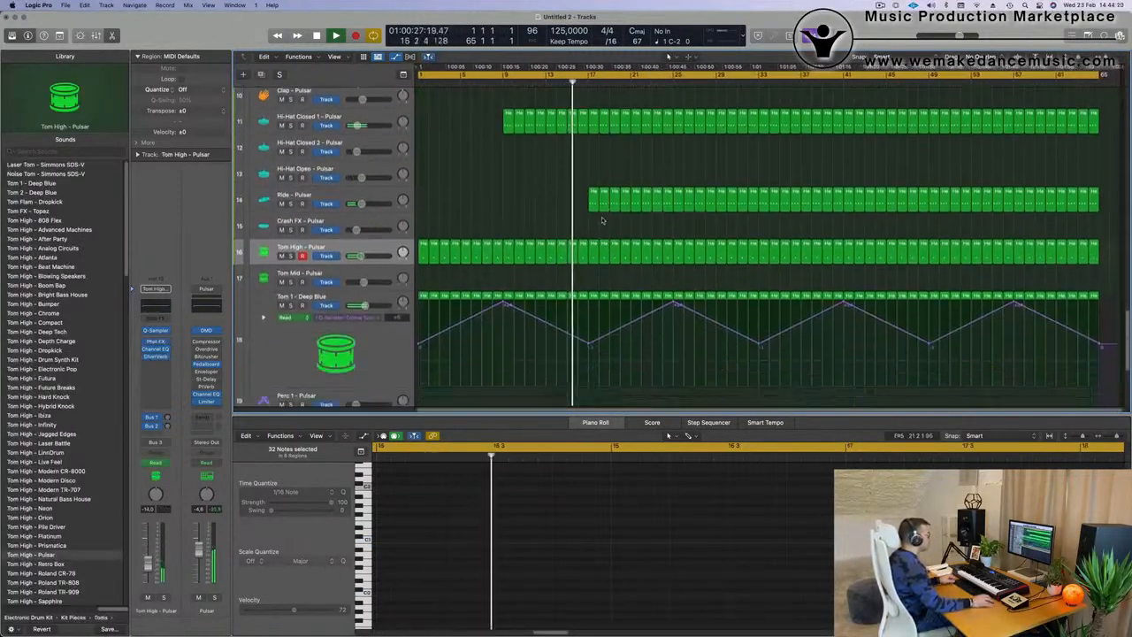
{"action": "left_click_drag", "start_coordinate": [588, 139], "coordinate": [622, 278]}
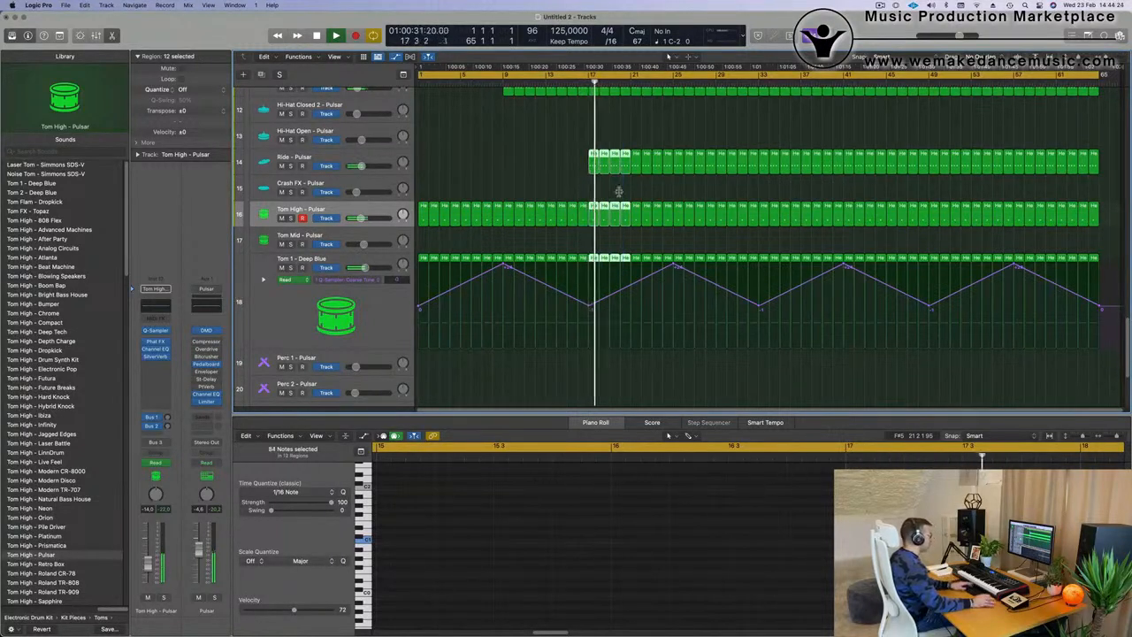
{"action": "key", "text": "Delete"}
{"action": "left_click", "coordinate": [578, 82]}
{"action": "scroll", "coordinate": [600, 211], "scroll_direction": "up", "scroll_amount": 1}
{"action": "scroll", "coordinate": [601, 209], "scroll_direction": "up", "scroll_amount": 2}
{"action": "key", "text": "super+Up"}
{"action": "scroll", "coordinate": [603, 209], "scroll_direction": "up", "scroll_amount": 2}
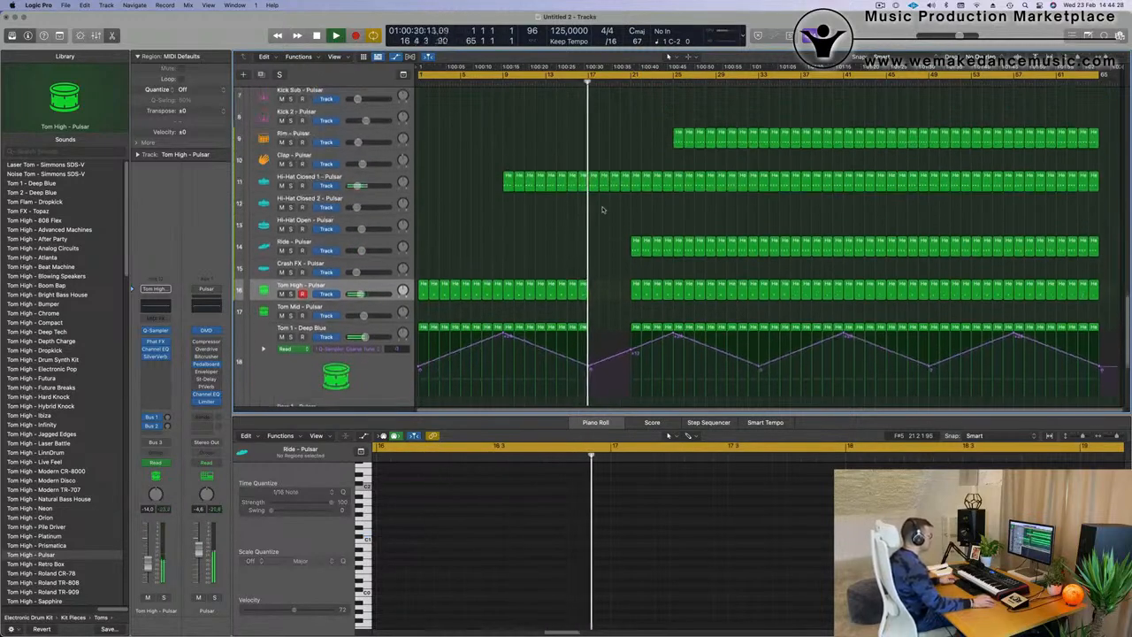
Copy the Block - Pulsar region from bar 1 to bar 17 on the same track
{"action": "scroll", "coordinate": [606, 230], "scroll_direction": "down", "scroll_amount": 3}
{"action": "scroll", "coordinate": [607, 231], "scroll_direction": "down", "scroll_amount": 3}
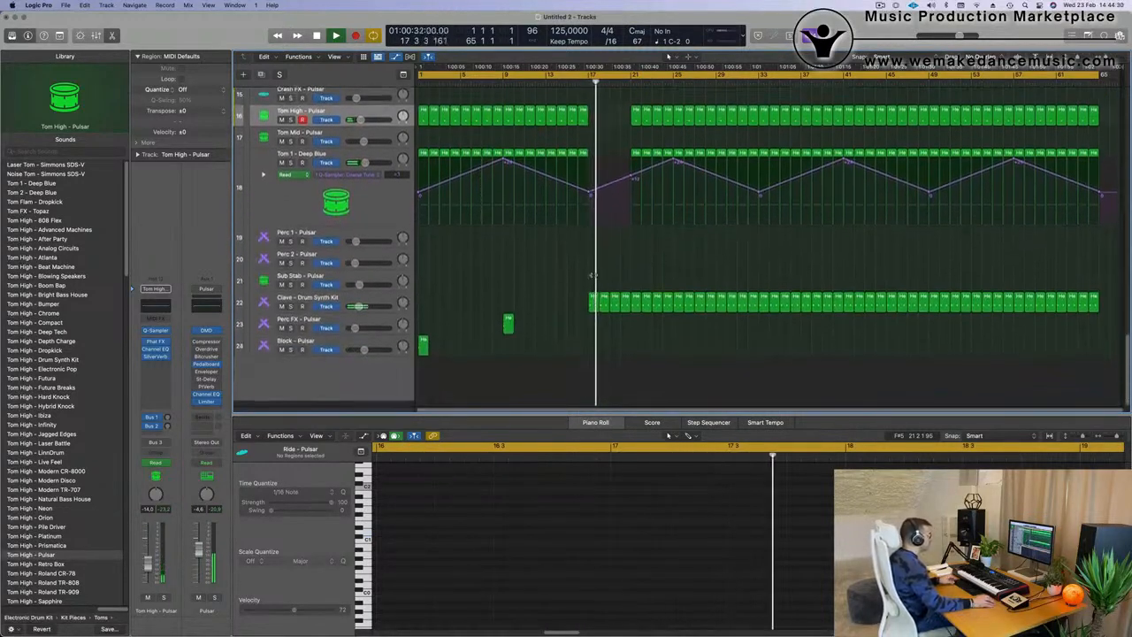
{"action": "left_click", "coordinate": [422, 352]}
{"action": "left_click_drag", "start_coordinate": [422, 352], "coordinate": [595, 359]}
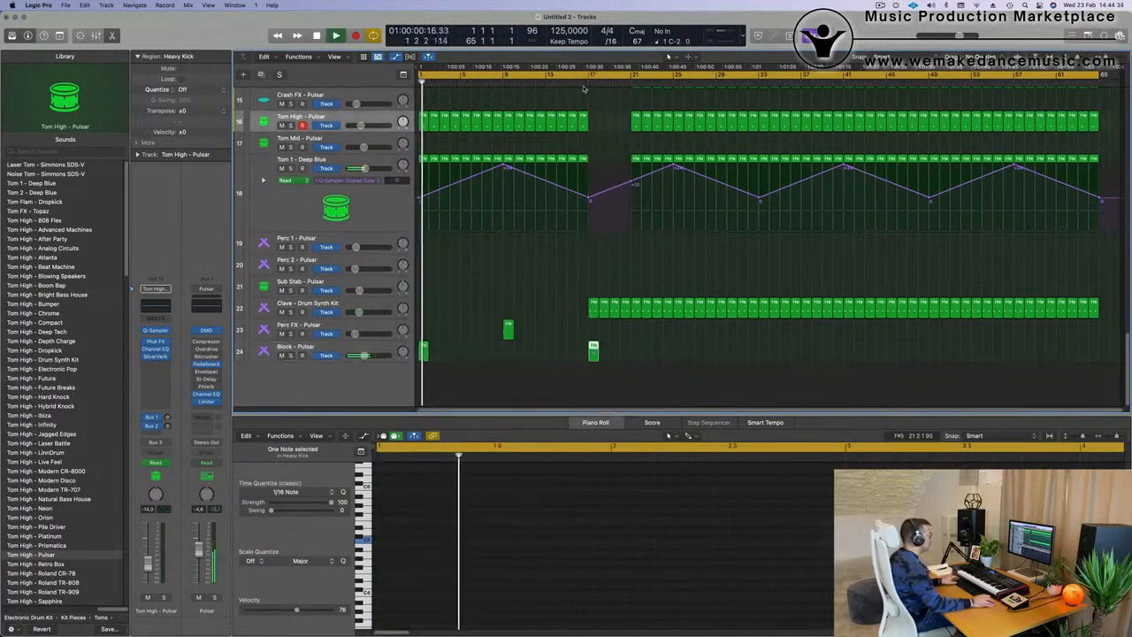
{"action": "scroll", "coordinate": [721, 299], "scroll_direction": "up", "scroll_amount": 8}
{"action": "scroll", "coordinate": [720, 298], "scroll_direction": "down", "scroll_amount": 5}
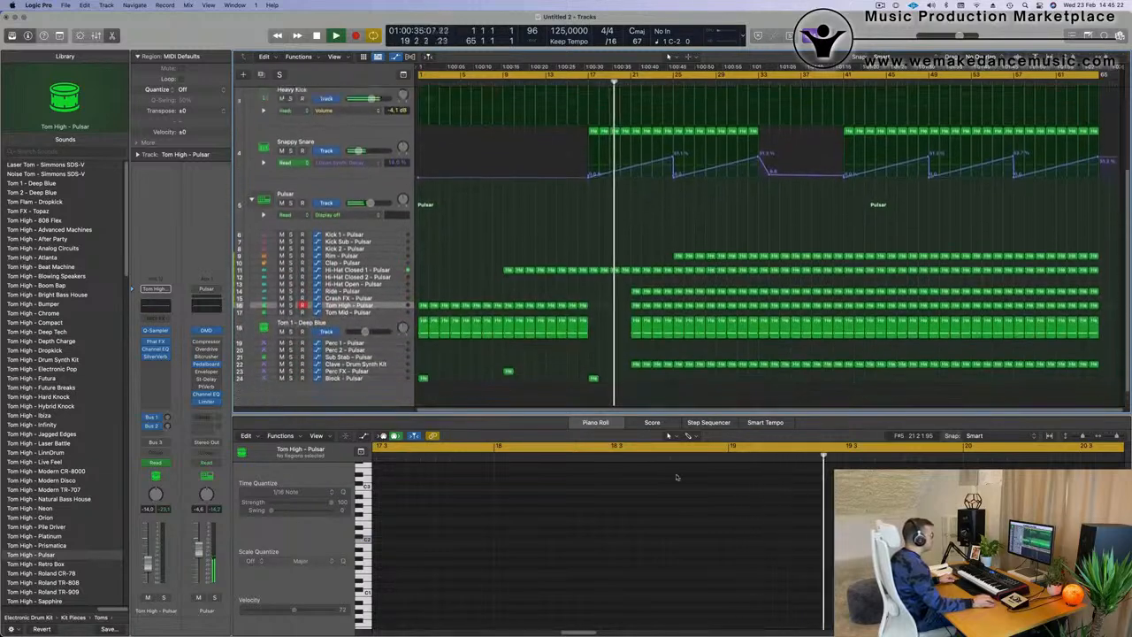
Cut out about the last beat before bar 25 across all tracks, splitting the notes that cross the cut
{"action": "scroll", "coordinate": [733, 250], "scroll_direction": "up", "scroll_amount": 1}
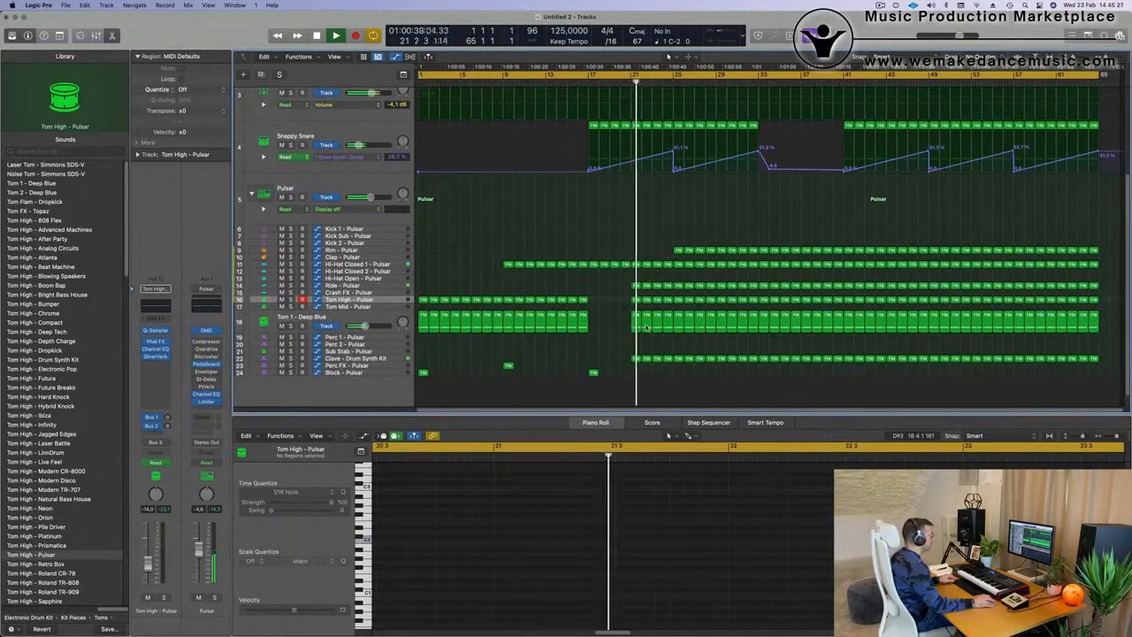
{"action": "scroll", "coordinate": [671, 261], "scroll_direction": "up", "scroll_amount": 2}
{"action": "scroll", "coordinate": [691, 246], "scroll_direction": "down", "scroll_amount": 1}
{"action": "scroll", "coordinate": [690, 247], "scroll_direction": "up", "scroll_amount": 3}
{"action": "scroll", "coordinate": [690, 247], "scroll_direction": "down", "scroll_amount": 3}
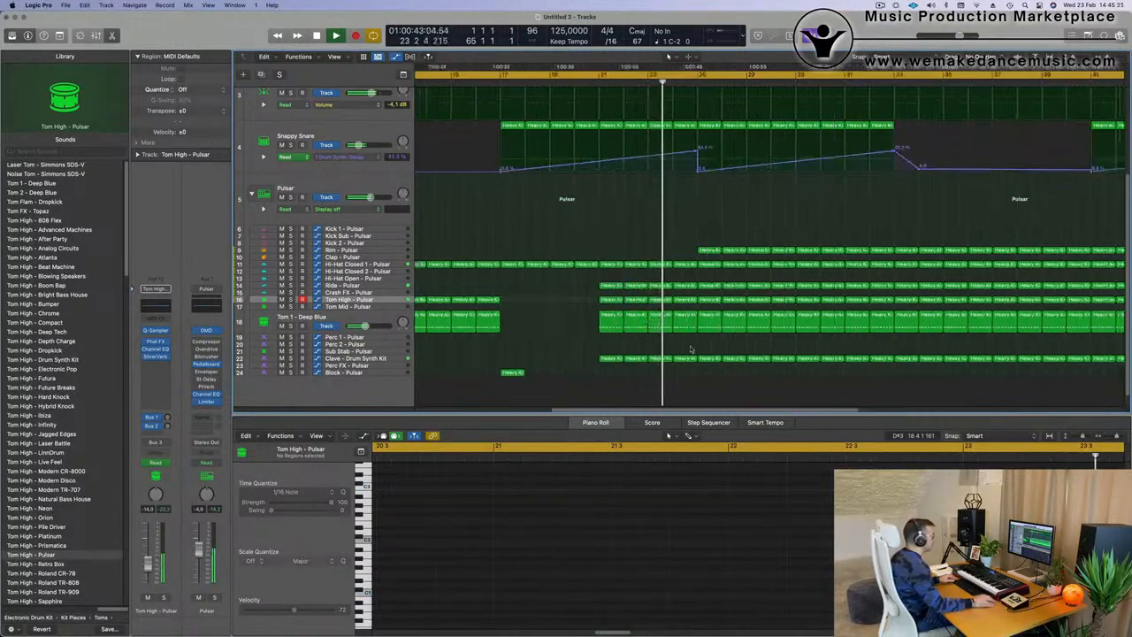
{"action": "left_click", "coordinate": [699, 341]}
{"action": "left_click_drag", "start_coordinate": [699, 340], "coordinate": [702, 143]}
{"action": "key", "text": "Delete"}
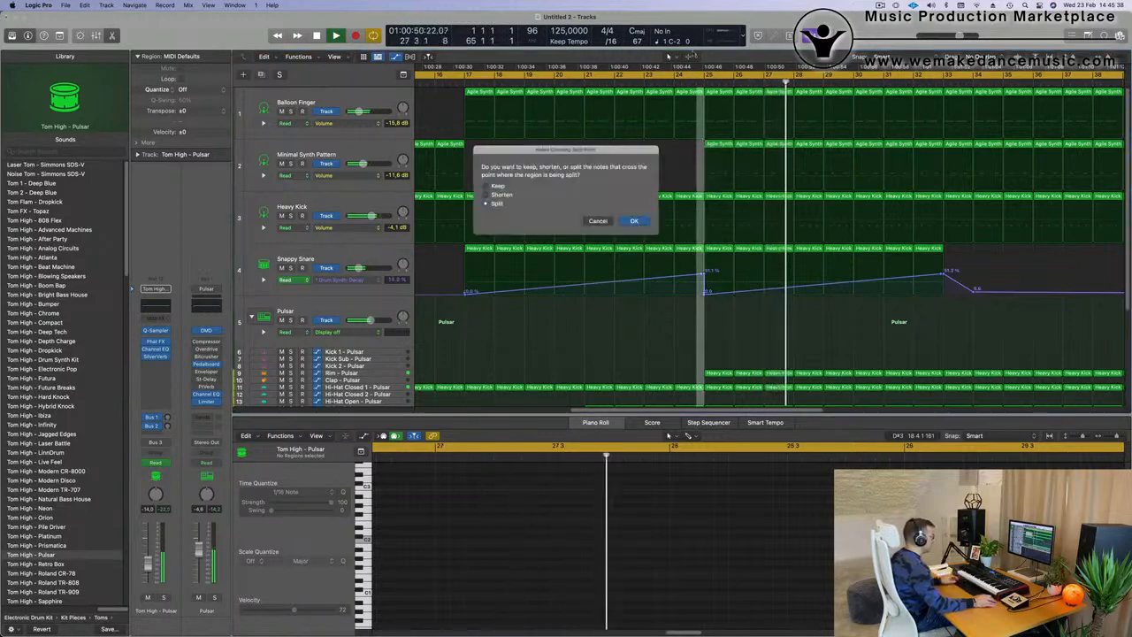
{"action": "left_click", "coordinate": [634, 221]}
Play the arrangement from about bar 22 to check the gap before bar 25 against the whole arrangement
{"action": "left_click", "coordinate": [640, 86]}
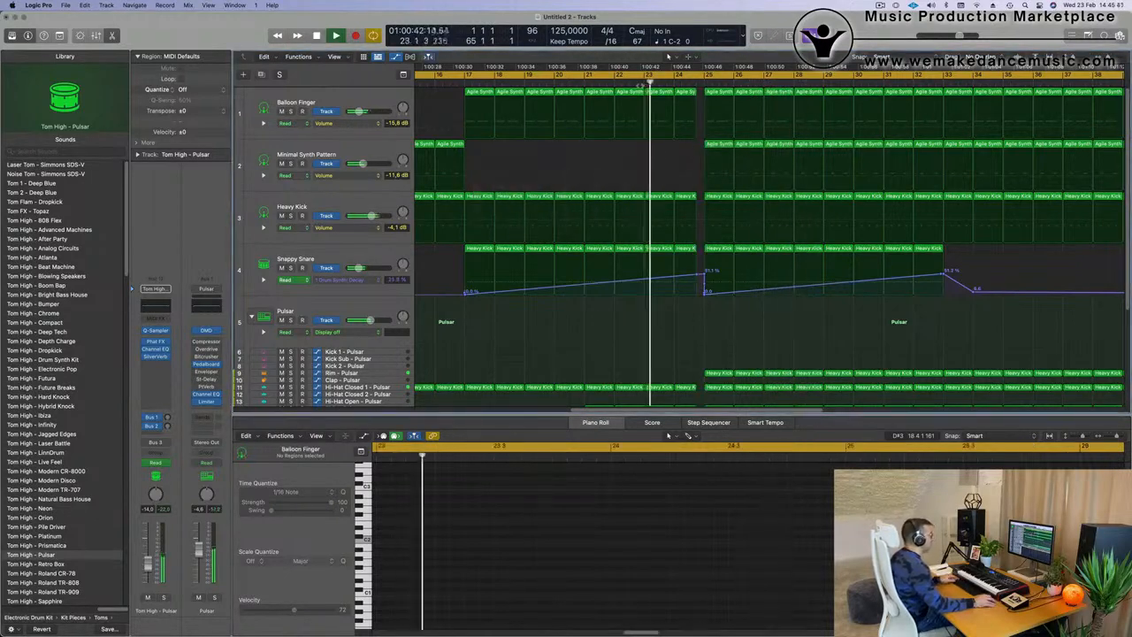
{"action": "key", "text": "super+Left"}
{"action": "key", "text": "super+Left"}
{"action": "key", "text": "super+Left"}
{"action": "key", "text": "super+Left"}
{"action": "key", "text": "super+Left"}
{"action": "key", "text": "super+Left"}
{"action": "key", "text": "super+Left"}
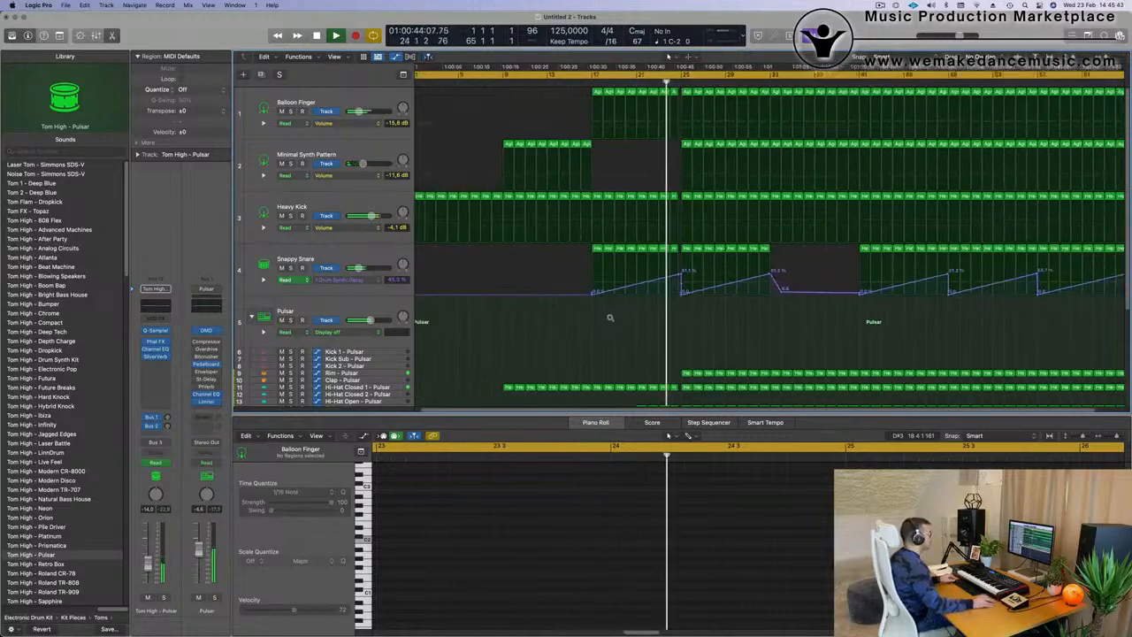
{"action": "key", "text": "super+Right"}
{"action": "key", "text": "super+Right"}
{"action": "key", "text": "super+Right"}
{"action": "key", "text": "super+Right"}
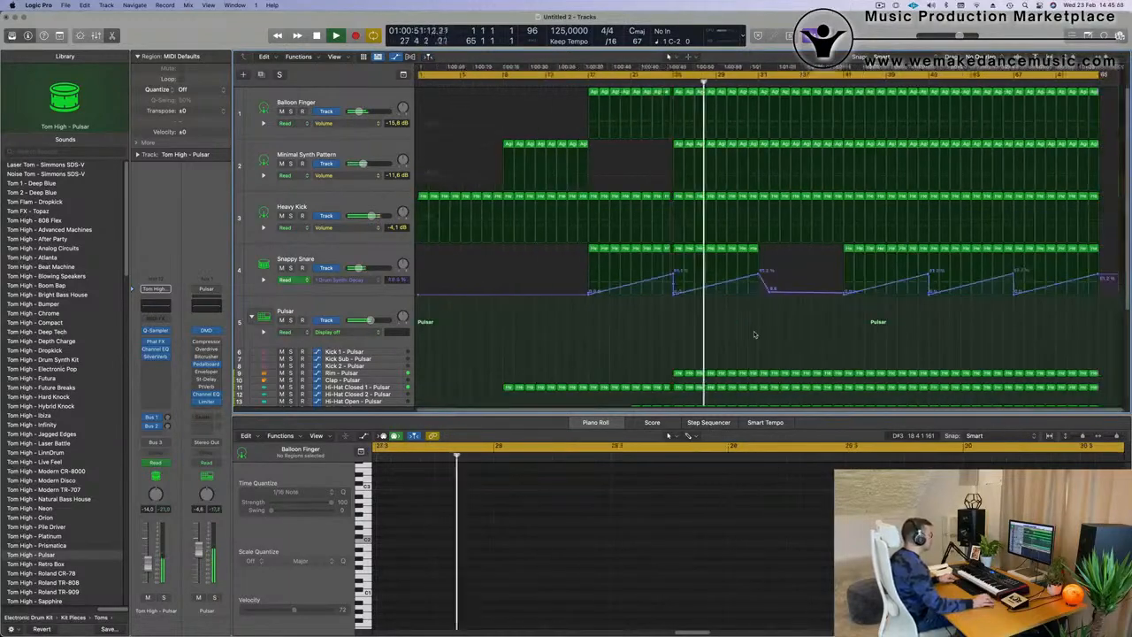